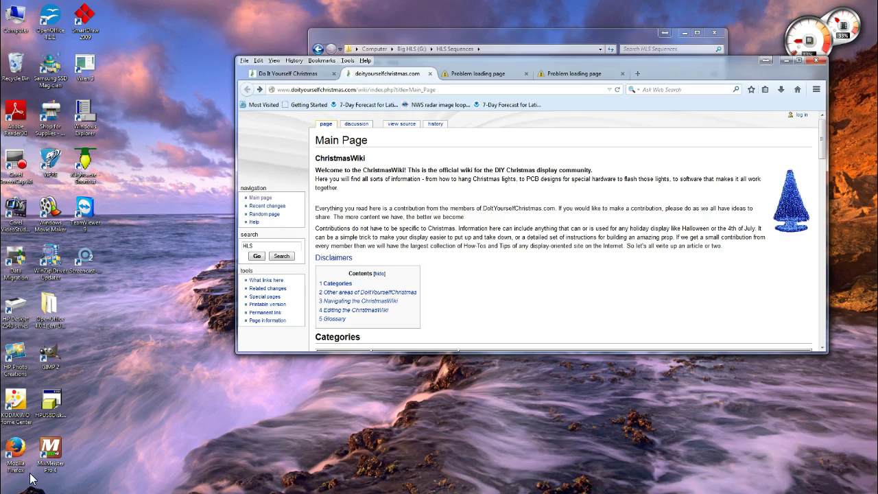
Step: Maximize the browser window and search the ChristmasWiki for HLS
{"action": "left_click", "coordinate": [304, 320]}
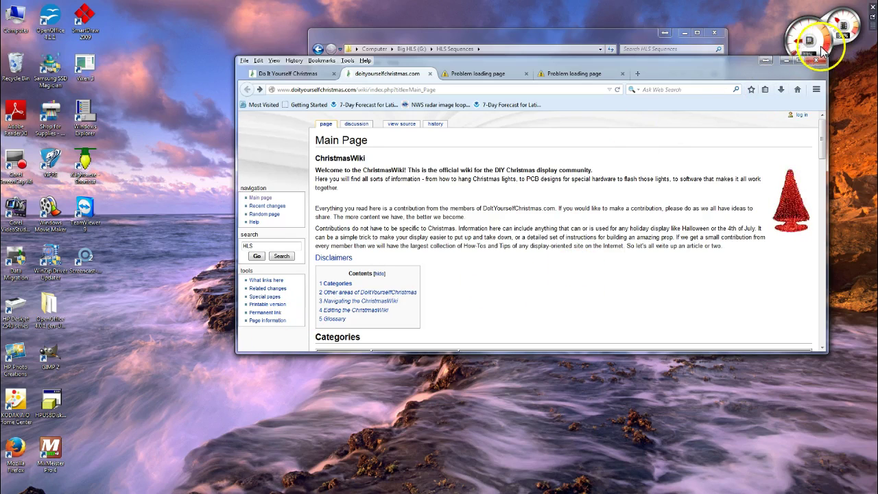
{"action": "left_click", "coordinate": [800, 61]}
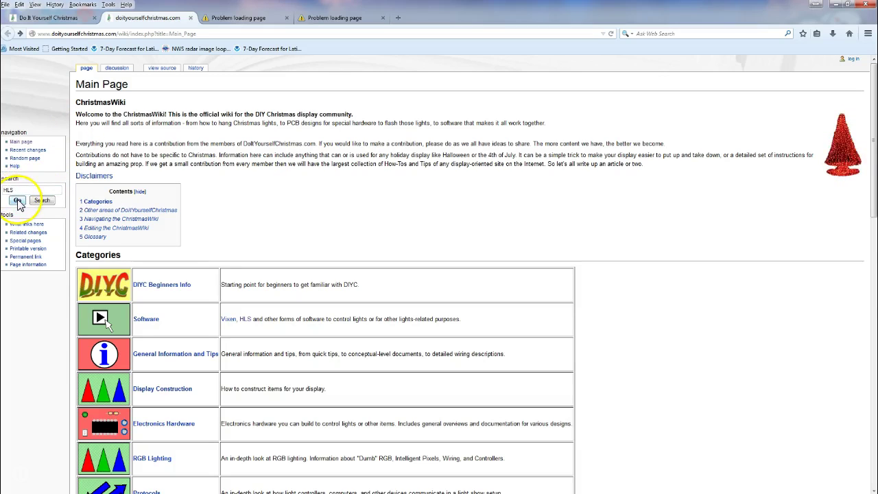
{"action": "left_click", "coordinate": [19, 201]}
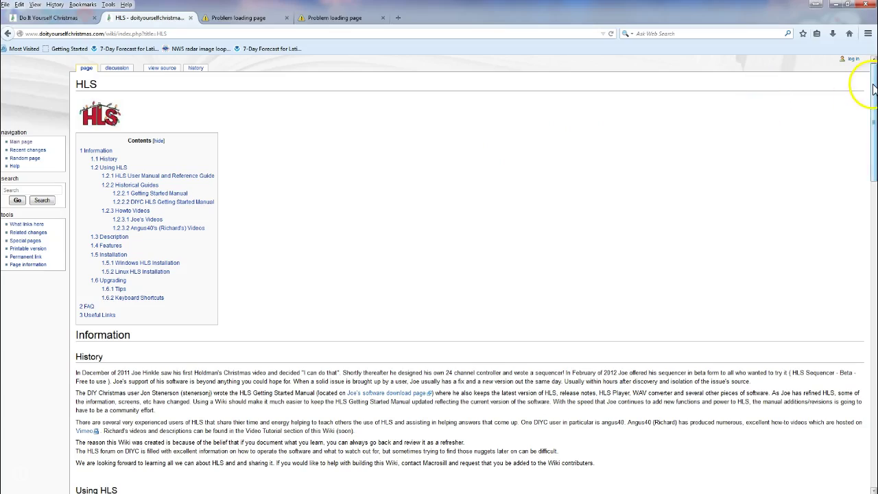
Step: Open the HLS download directory from the Useful Links at the end of the HLS wiki article
{"action": "left_click_drag", "start_coordinate": [875, 89], "coordinate": [874, 335]}
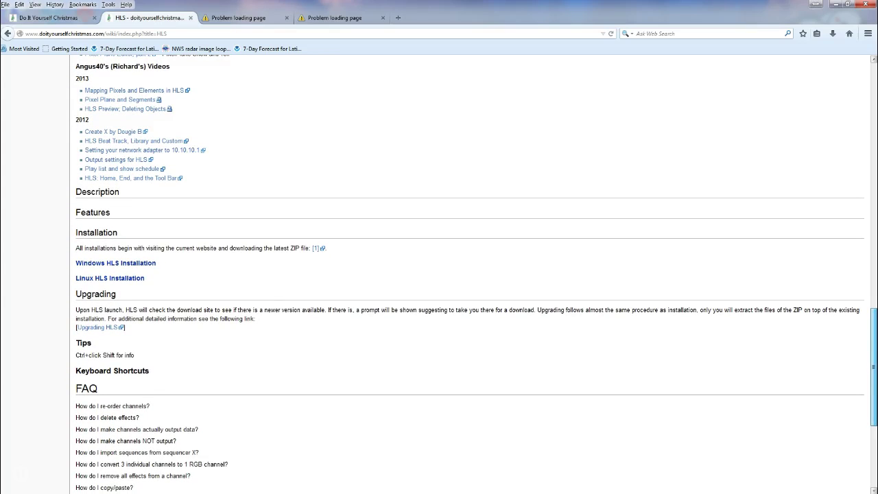
{"action": "left_click_drag", "start_coordinate": [874, 335], "coordinate": [874, 397]}
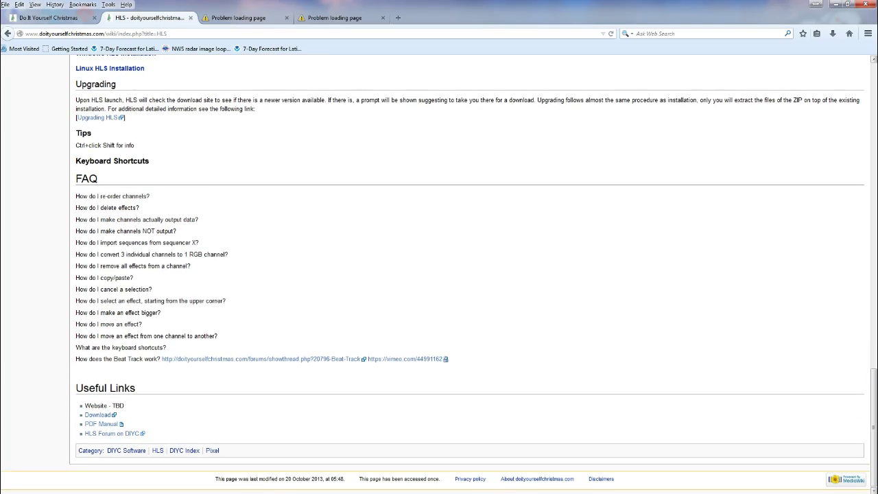
{"action": "left_click", "coordinate": [111, 435]}
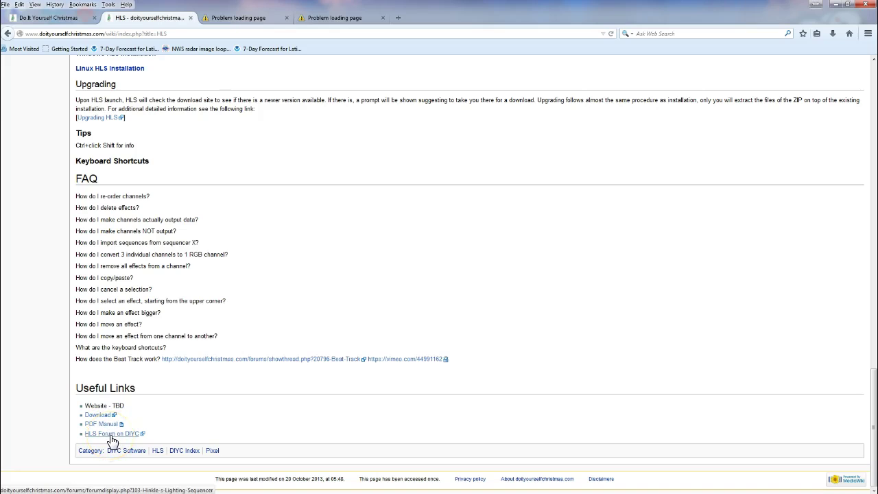
{"action": "left_click", "coordinate": [103, 416]}
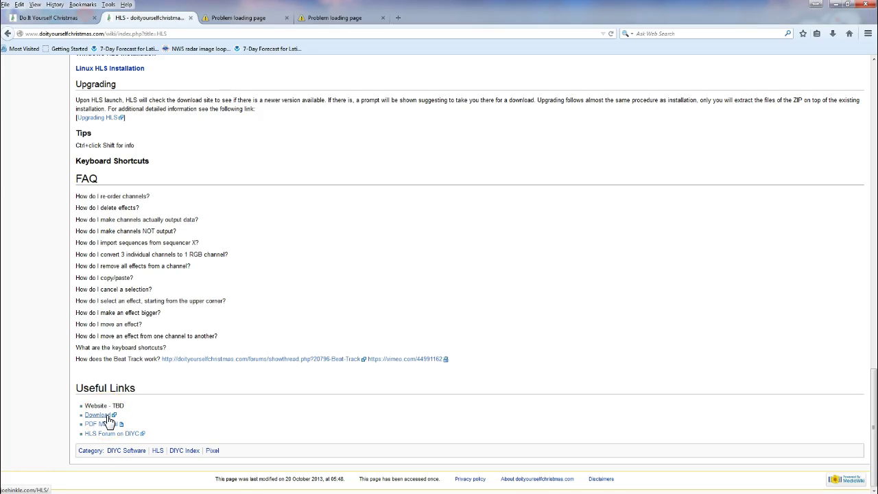
{"action": "left_click", "coordinate": [107, 418]}
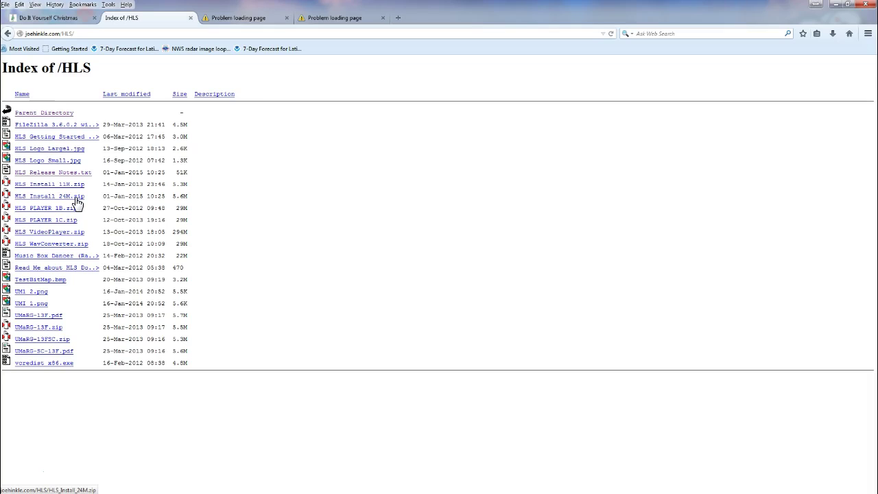
Step: Switch to the HLS Sequences folder in Windows Explorer, run HLS.exe as administrator and decline the visit to the update site
{"action": "left_click", "coordinate": [837, 6]}
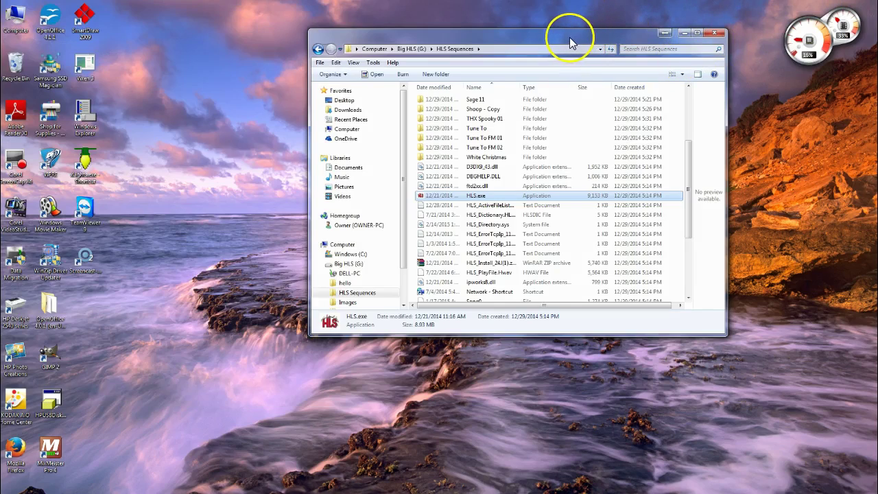
{"action": "left_click_drag", "start_coordinate": [571, 37], "coordinate": [391, 38]}
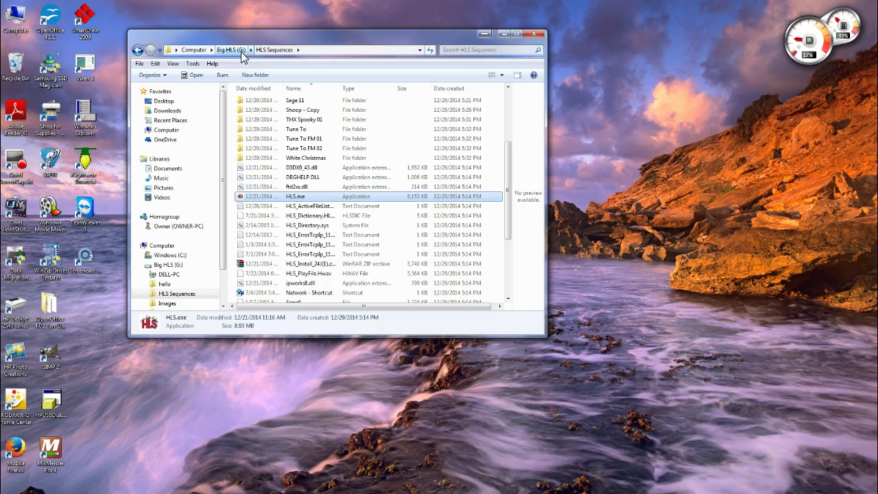
{"action": "left_click", "coordinate": [274, 51]}
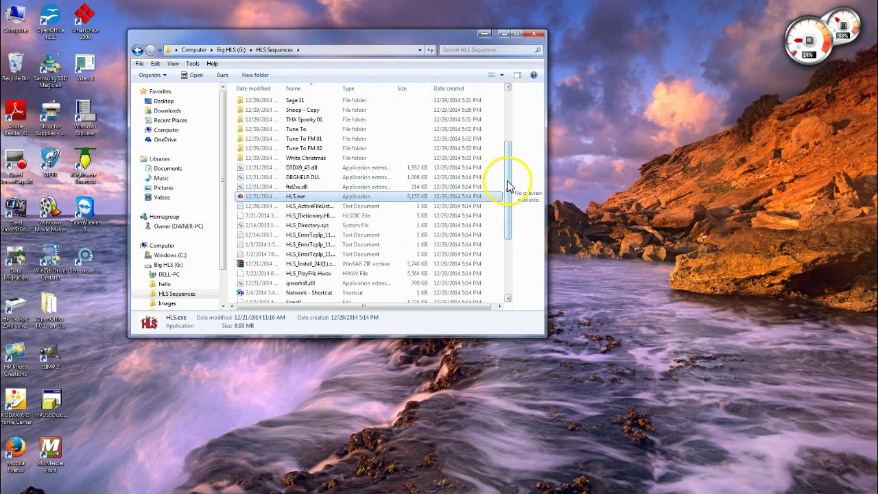
{"action": "left_click_drag", "start_coordinate": [510, 180], "coordinate": [514, 117]}
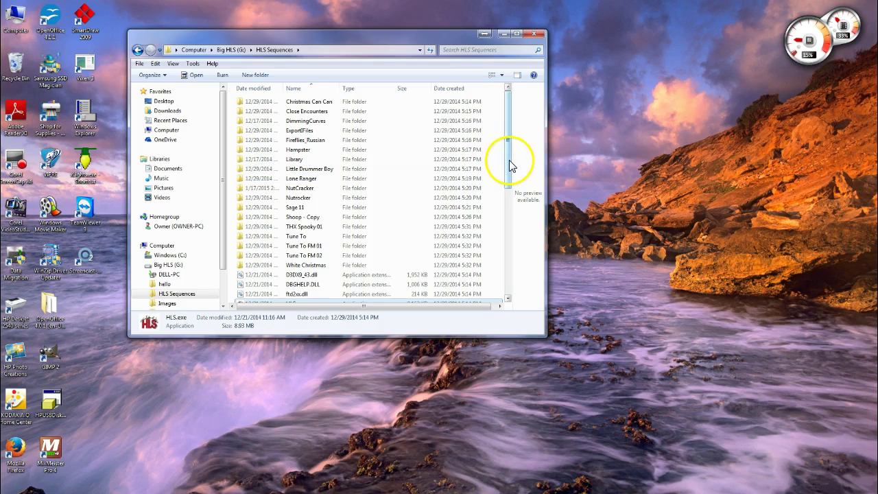
{"action": "left_click_drag", "start_coordinate": [509, 165], "coordinate": [507, 209]}
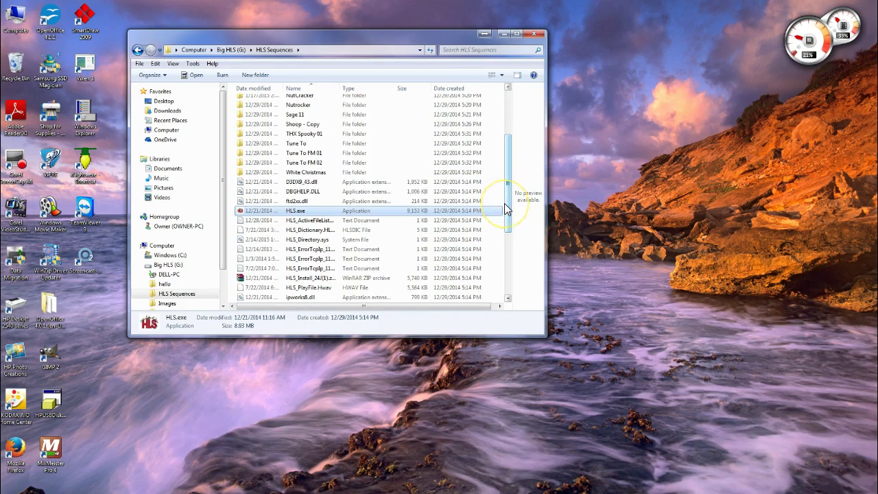
{"action": "right_click", "coordinate": [287, 215]}
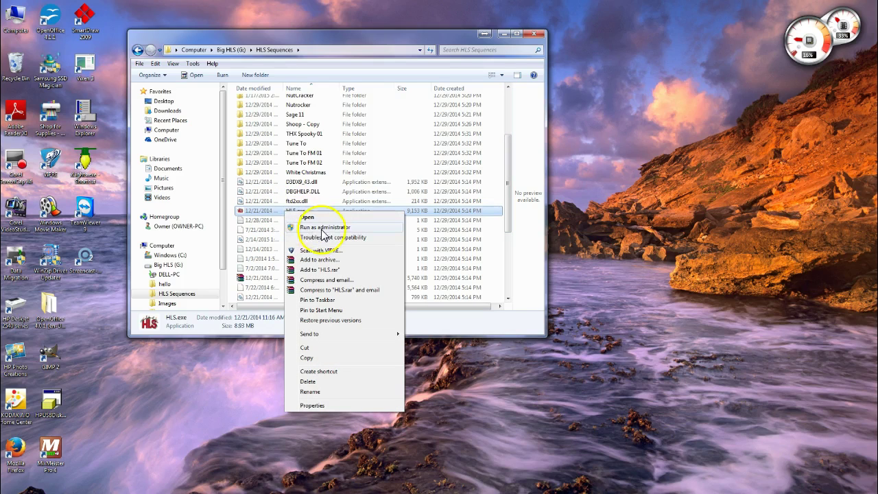
{"action": "left_click", "coordinate": [315, 229]}
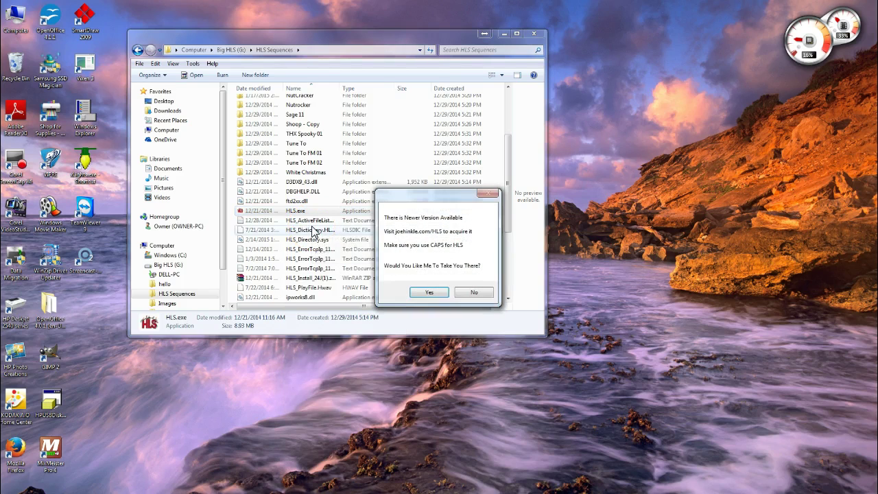
{"action": "left_click", "coordinate": [429, 293]}
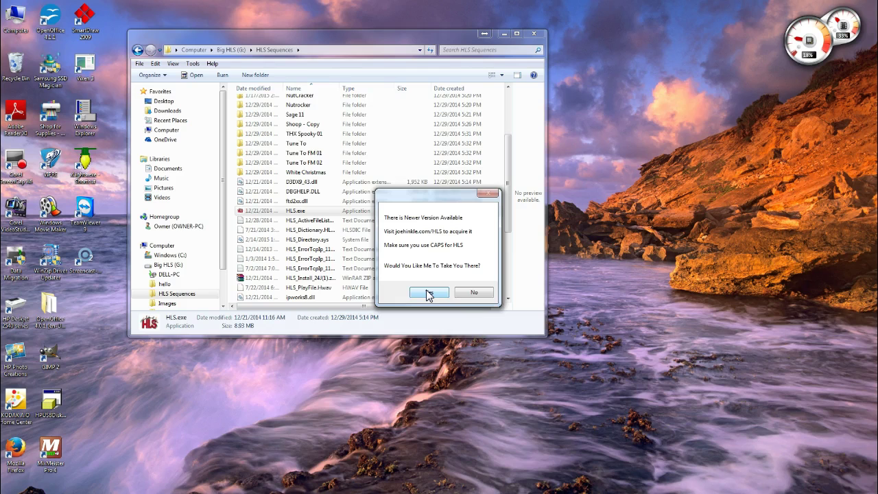
{"action": "left_click", "coordinate": [473, 293]}
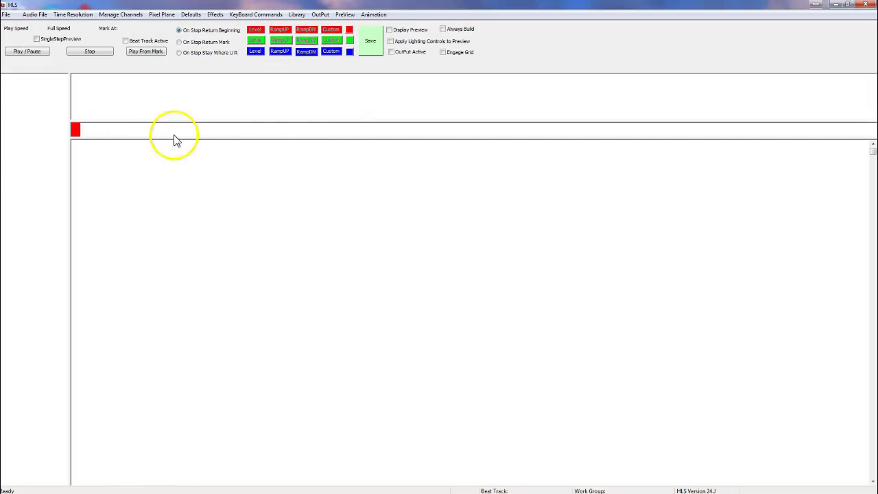
Step: Start a new sequence with the guided walkthrough, agree to create its folder, and name it Test 1
{"action": "left_click", "coordinate": [6, 15]}
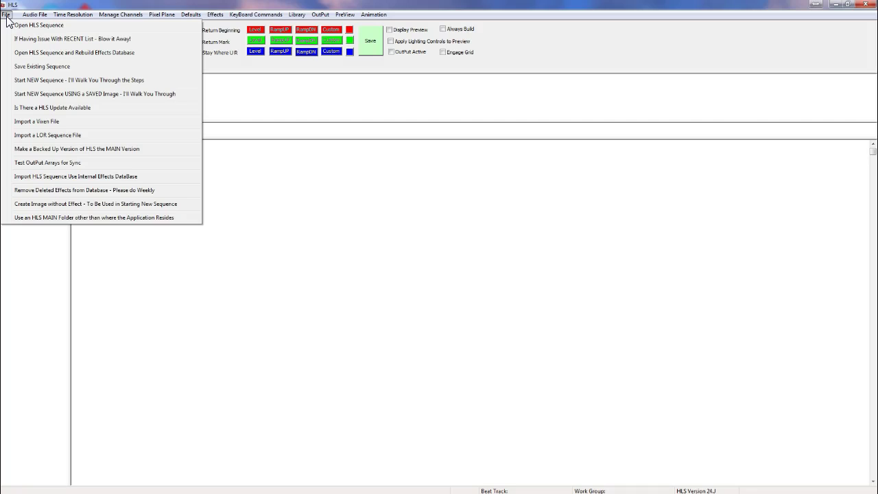
{"action": "left_click", "coordinate": [50, 81]}
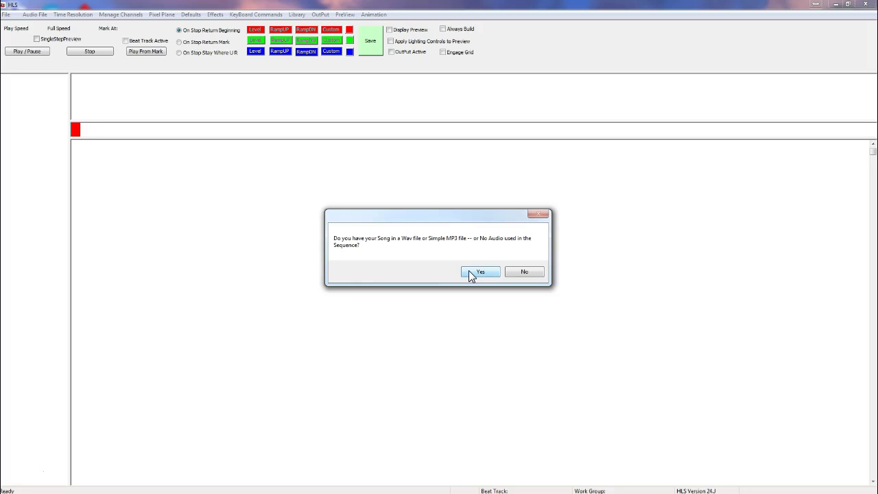
{"action": "left_click", "coordinate": [471, 274]}
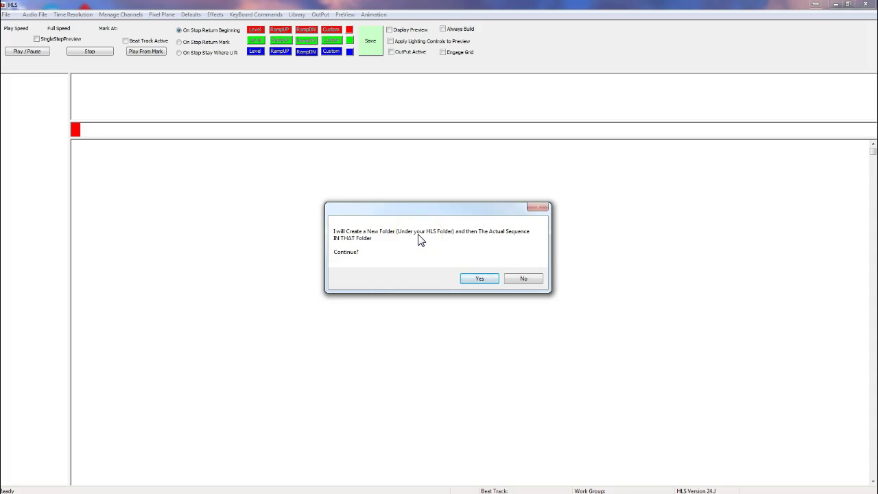
{"action": "left_click", "coordinate": [479, 279]}
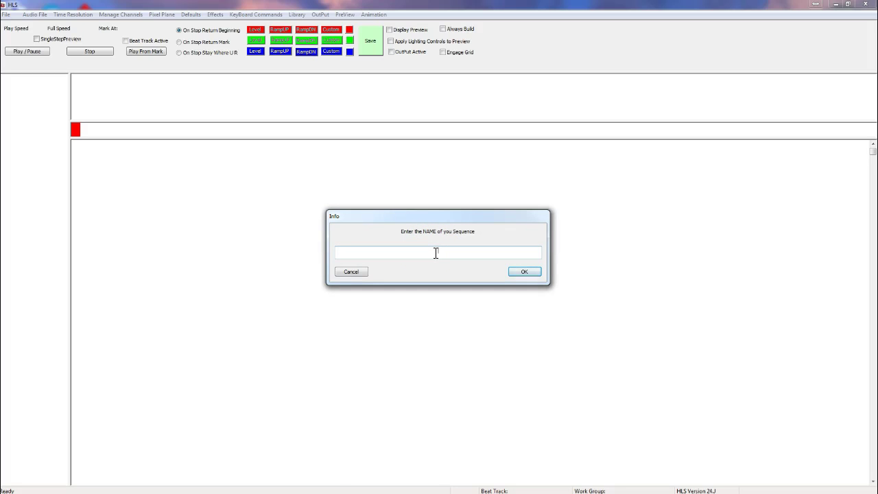
{"action": "type", "text": "Test 1"}
{"action": "left_click", "coordinate": [525, 273]}
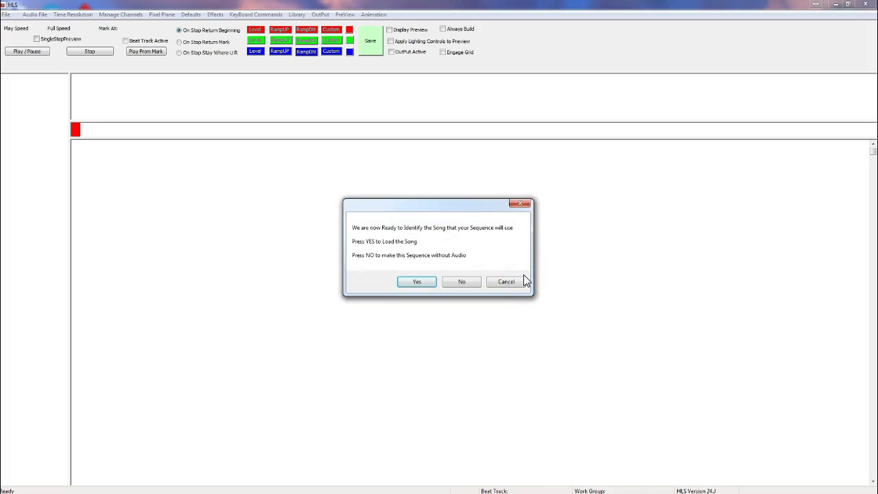
Step: Load Fireflies_Russian_Short.wav from the Music folder on Big HLS (G:) as the sequence's song and briefly play it
{"action": "left_click", "coordinate": [414, 283]}
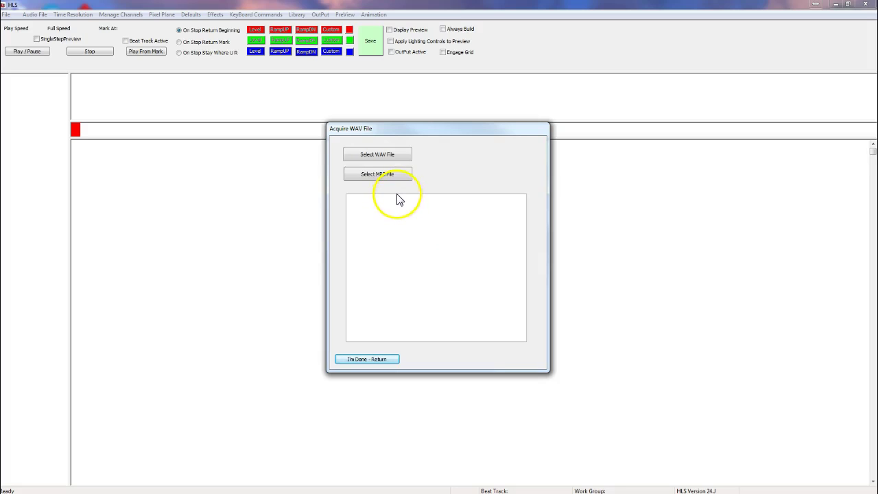
{"action": "left_click", "coordinate": [374, 156]}
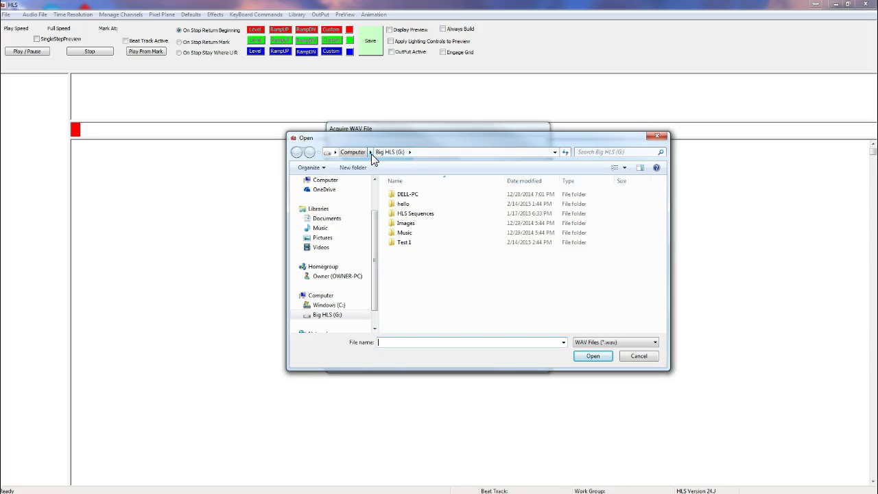
{"action": "double_click", "coordinate": [403, 232]}
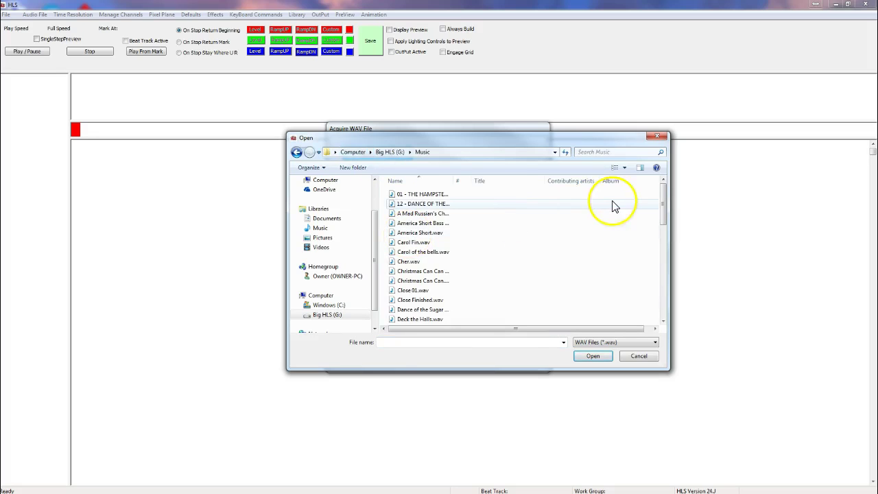
{"action": "left_click_drag", "start_coordinate": [664, 202], "coordinate": [669, 251]}
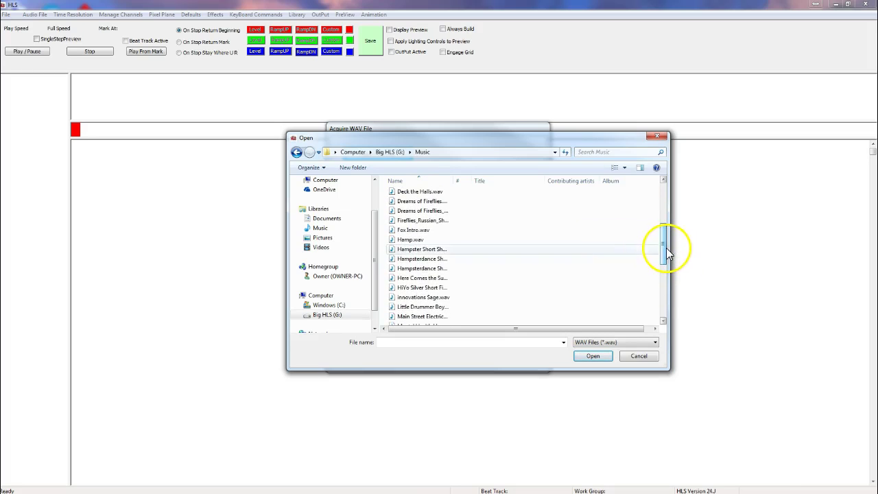
{"action": "left_click", "coordinate": [427, 221]}
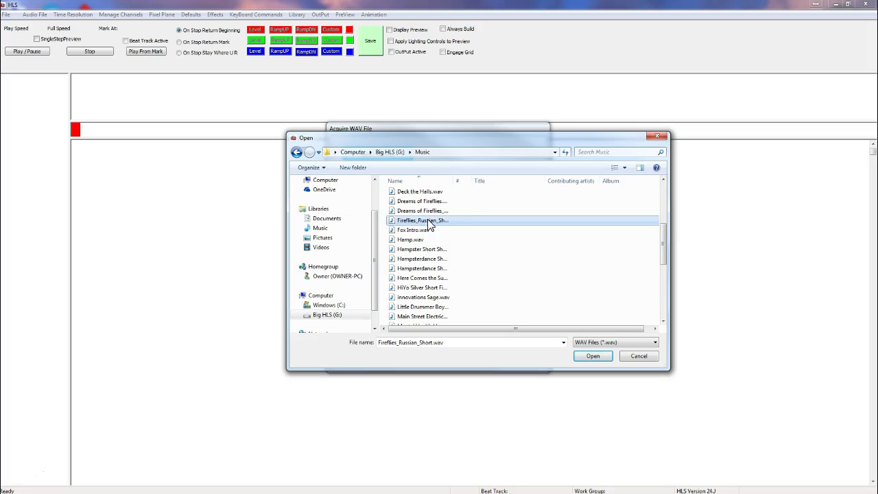
{"action": "left_click", "coordinate": [593, 355]}
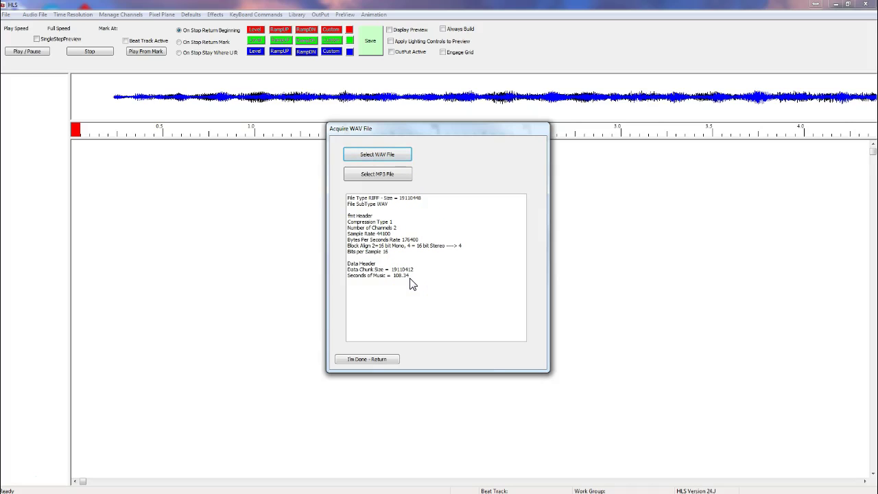
{"action": "left_click", "coordinate": [367, 359]}
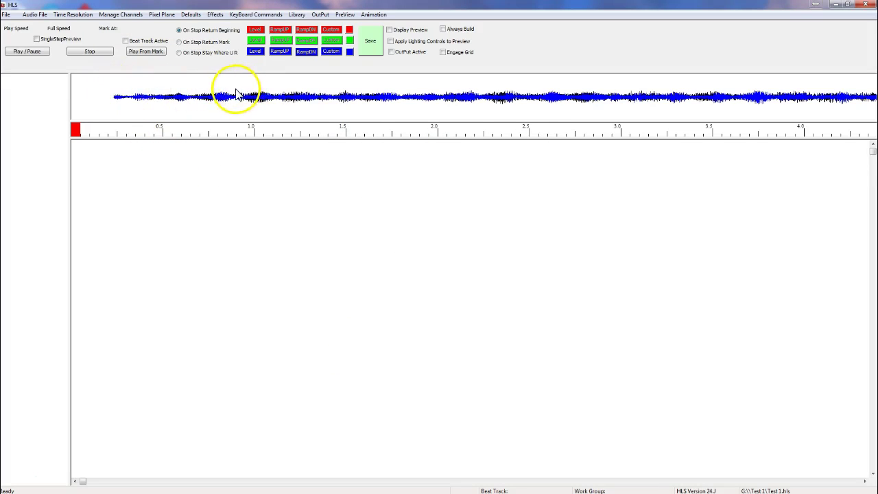
{"action": "left_click", "coordinate": [34, 51]}
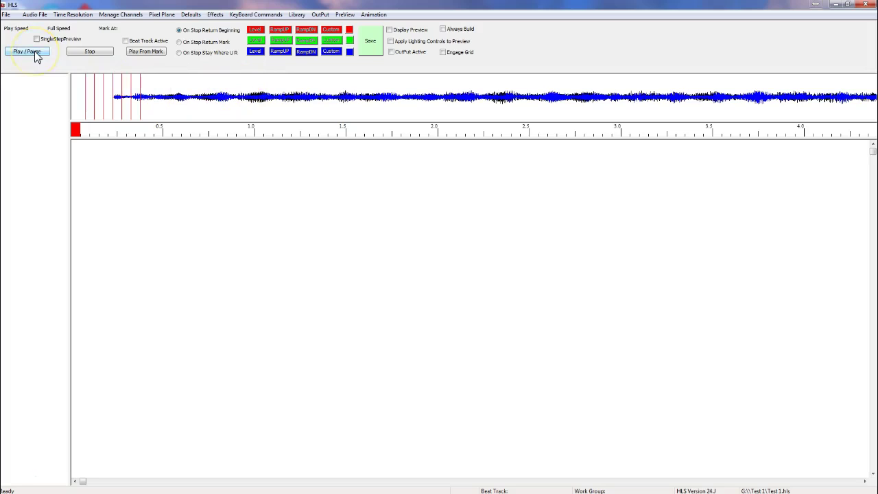
{"action": "left_click", "coordinate": [89, 52]}
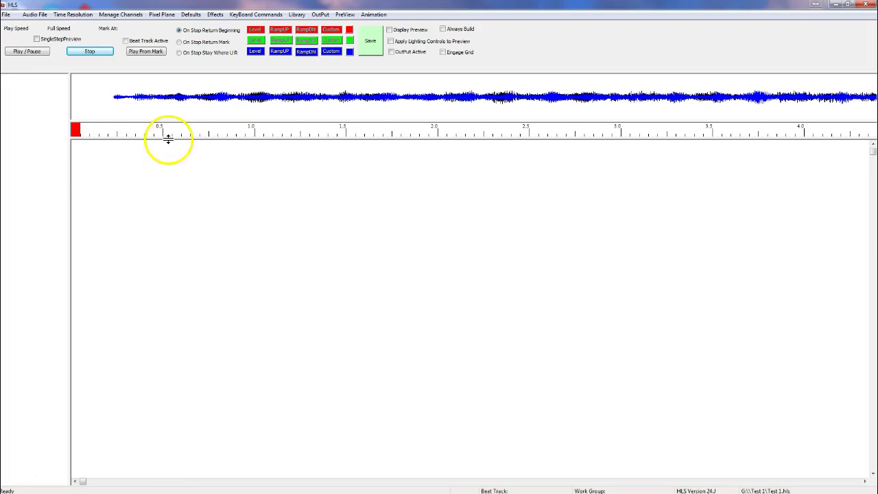
Step: Add 20 raw channels named Roof Line to the sequence
{"action": "left_click", "coordinate": [127, 16]}
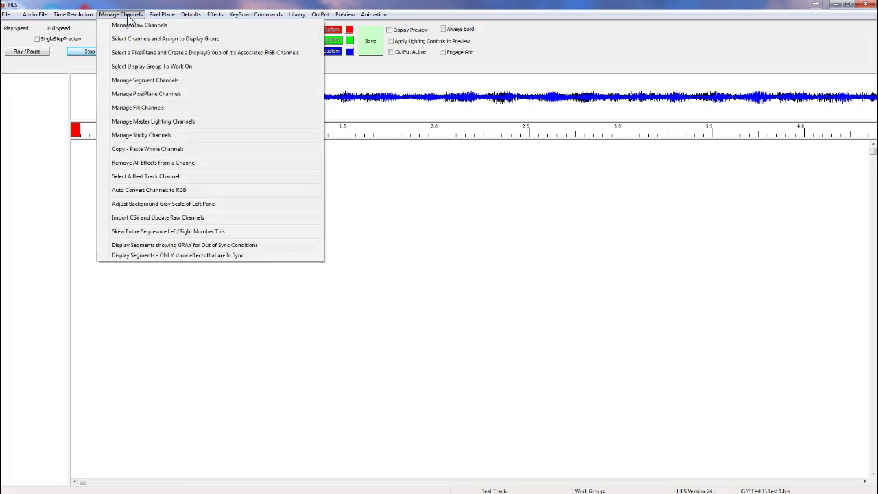
{"action": "left_click", "coordinate": [130, 25]}
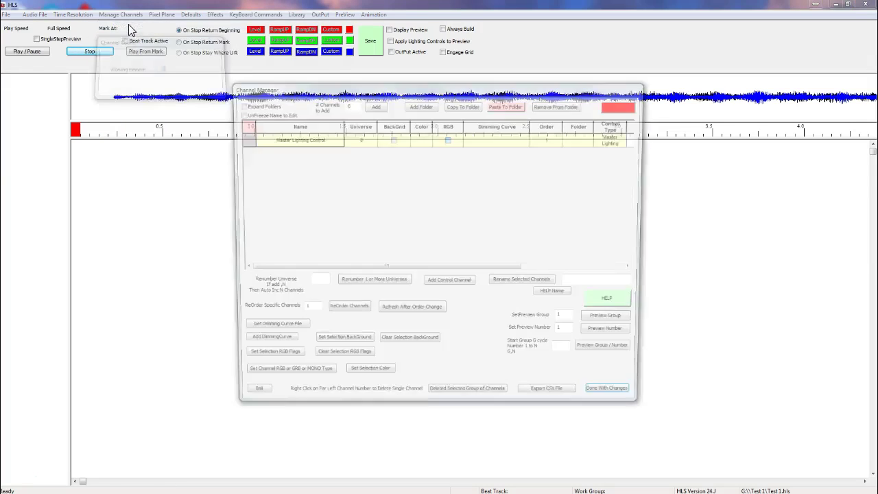
{"action": "double_click", "coordinate": [348, 103]}
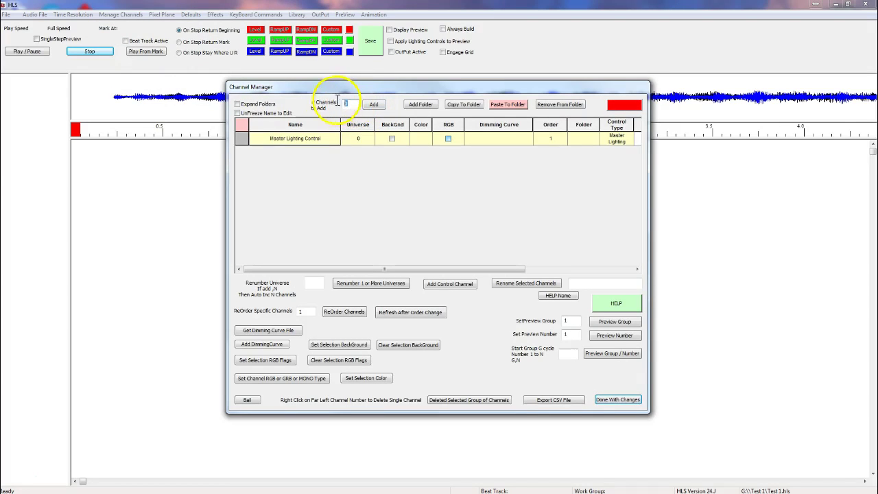
{"action": "type", "text": "20"}
{"action": "left_click", "coordinate": [374, 107]}
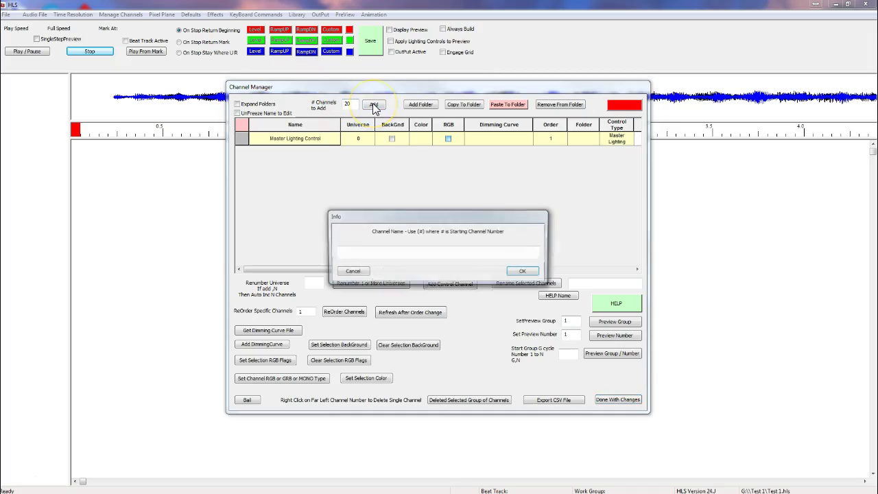
{"action": "left_click", "coordinate": [435, 252]}
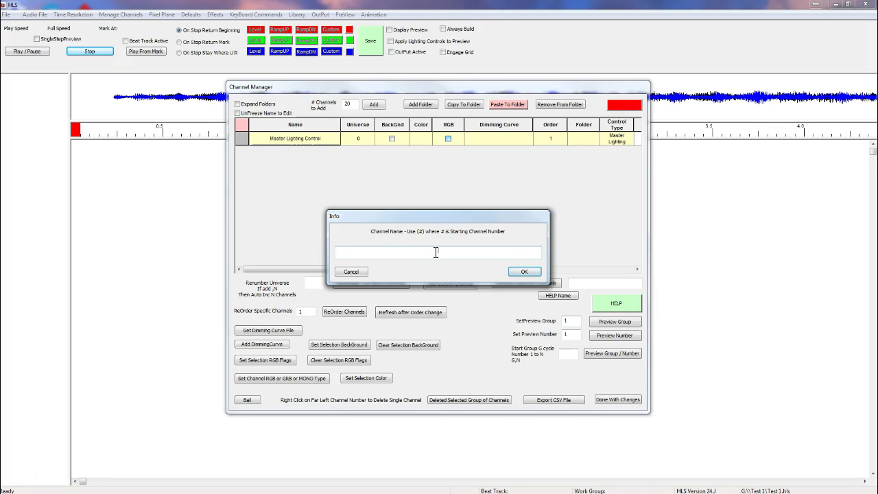
{"action": "type", "text": "Roof Line"}
{"action": "left_click", "coordinate": [525, 272]}
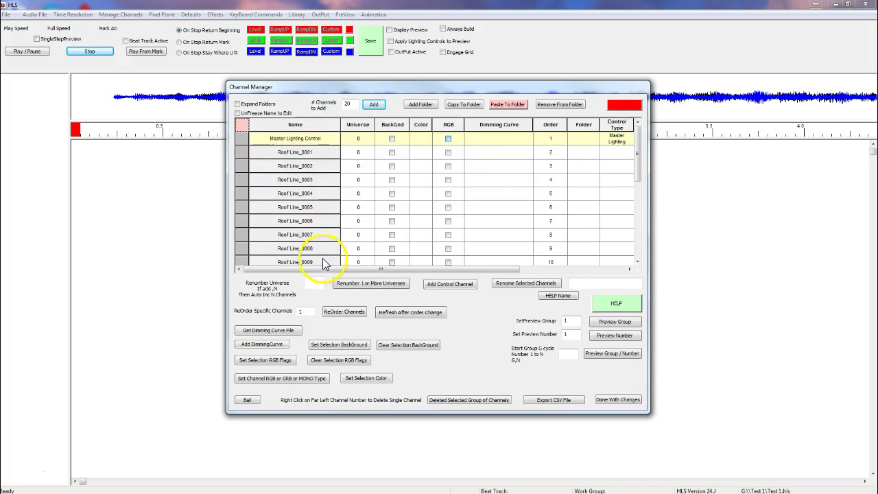
{"action": "mouse_move", "coordinate": [638, 156]}
{"action": "left_mouse_down"}
{"action": "mouse_move", "coordinate": [647, 240]}
{"action": "mouse_move", "coordinate": [635, 151]}
{"action": "left_mouse_up"}
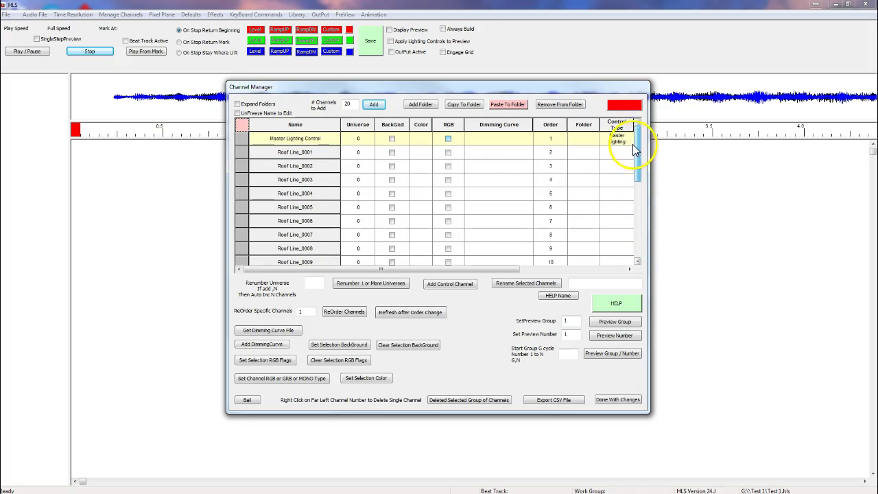
Step: Flag all 20 Roof Line channels as RGB and save the channel changes
{"action": "left_click", "coordinate": [453, 156]}
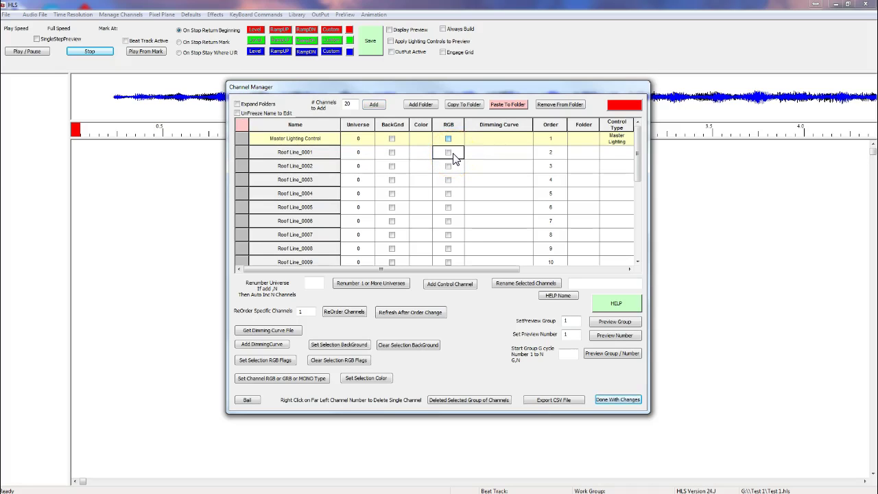
{"action": "left_click_drag", "start_coordinate": [453, 157], "coordinate": [459, 257]}
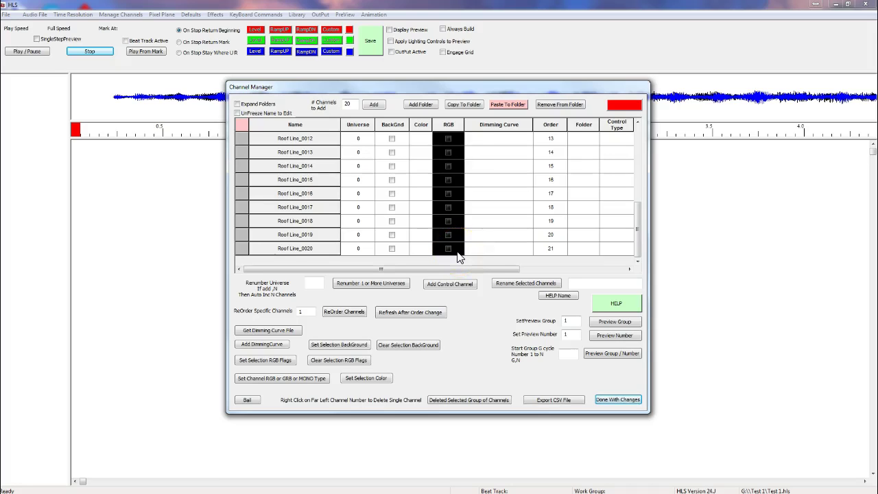
{"action": "mouse_move", "coordinate": [458, 255]}
{"action": "left_mouse_down"}
{"action": "mouse_move", "coordinate": [446, 241]}
{"action": "mouse_move", "coordinate": [451, 177]}
{"action": "mouse_move", "coordinate": [454, 255]}
{"action": "mouse_move", "coordinate": [638, 241]}
{"action": "mouse_move", "coordinate": [637, 129]}
{"action": "mouse_move", "coordinate": [446, 168]}
{"action": "mouse_move", "coordinate": [457, 154]}
{"action": "mouse_move", "coordinate": [448, 156]}
{"action": "mouse_move", "coordinate": [457, 290]}
{"action": "mouse_move", "coordinate": [451, 165]}
{"action": "mouse_move", "coordinate": [455, 251]}
{"action": "left_mouse_up"}
{"action": "left_click", "coordinate": [268, 364]}
{"action": "left_click", "coordinate": [267, 361]}
{"action": "left_click", "coordinate": [609, 399]}
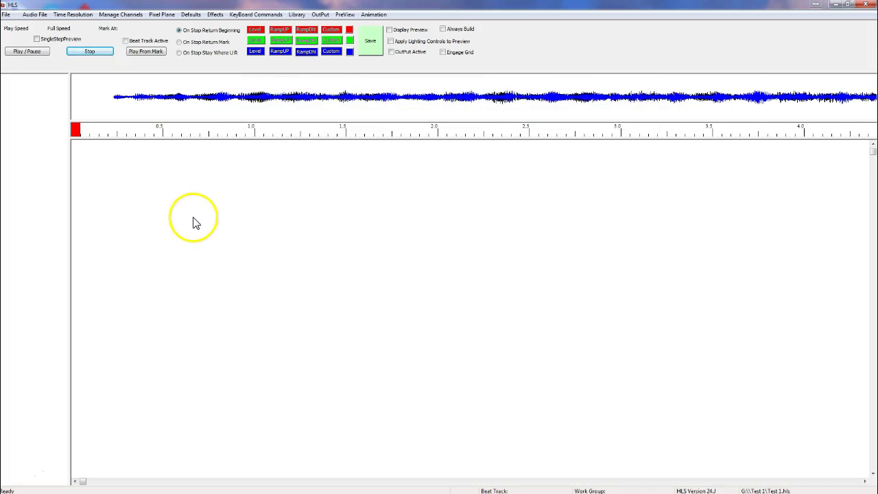
Step: Assign all 20 Roof Line channels to a new display group named Roof Line and save it
{"action": "left_click", "coordinate": [124, 15]}
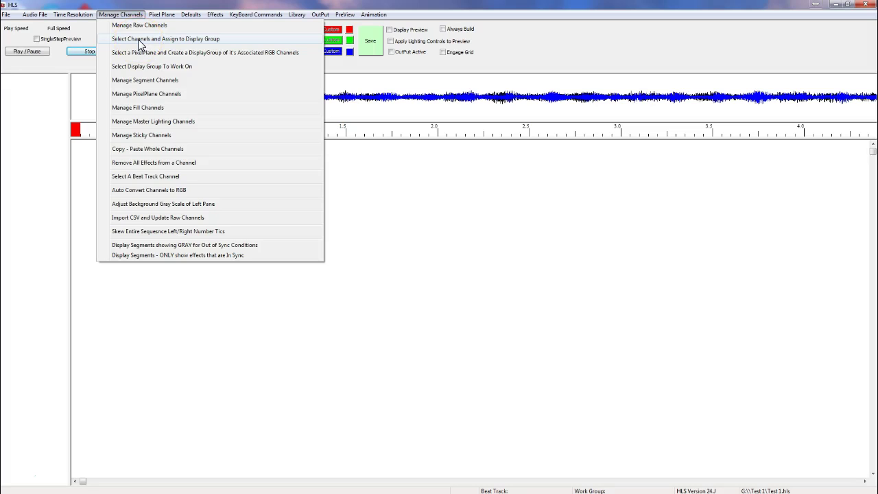
{"action": "left_click", "coordinate": [137, 39]}
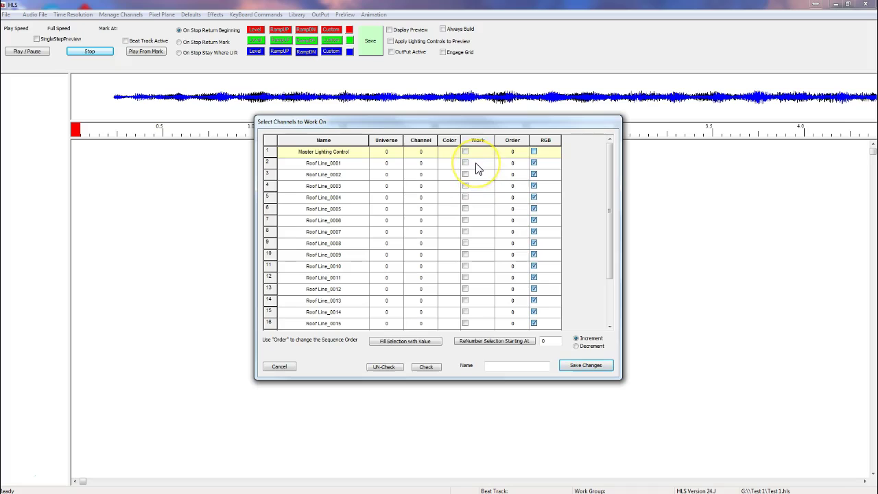
{"action": "left_click_drag", "start_coordinate": [478, 169], "coordinate": [477, 335]}
{"action": "left_click", "coordinate": [429, 369]}
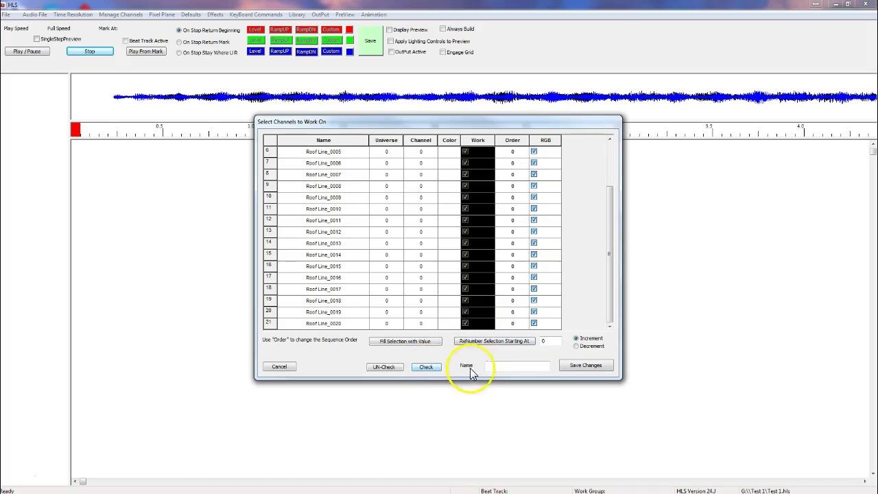
{"action": "left_click", "coordinate": [510, 366]}
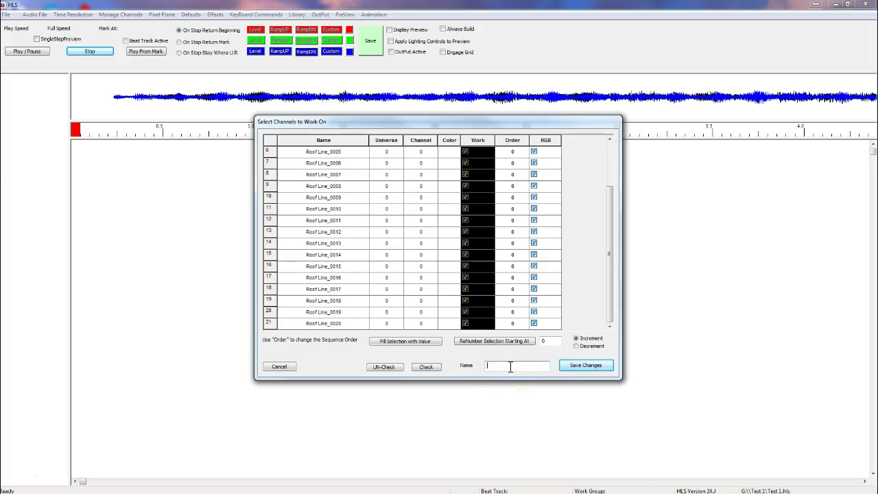
{"action": "type", "text": "Roof Line"}
{"action": "left_click", "coordinate": [573, 368]}
{"action": "left_click", "coordinate": [580, 367]}
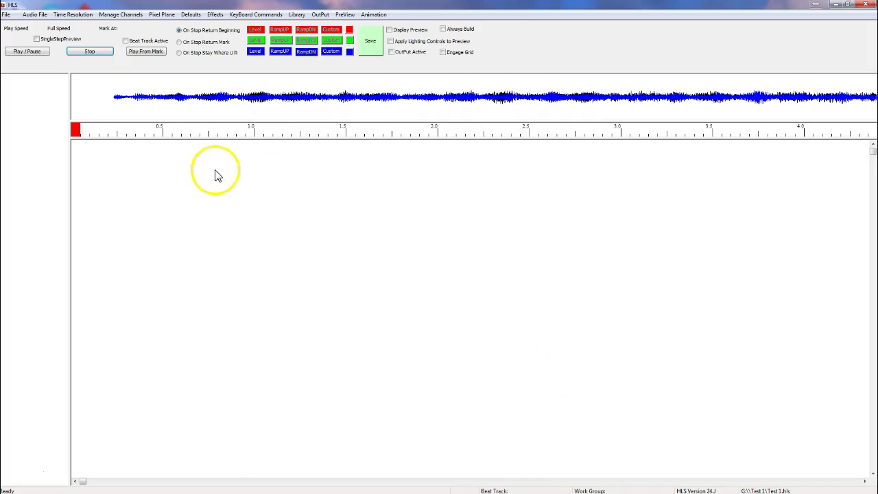
Step: Choose Roof Line as the display group to work on
{"action": "left_click", "coordinate": [114, 20]}
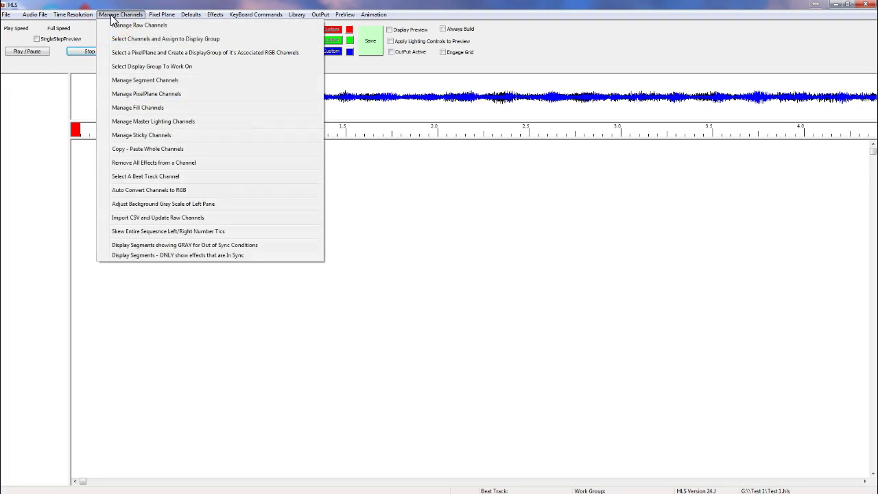
{"action": "left_click", "coordinate": [130, 55]}
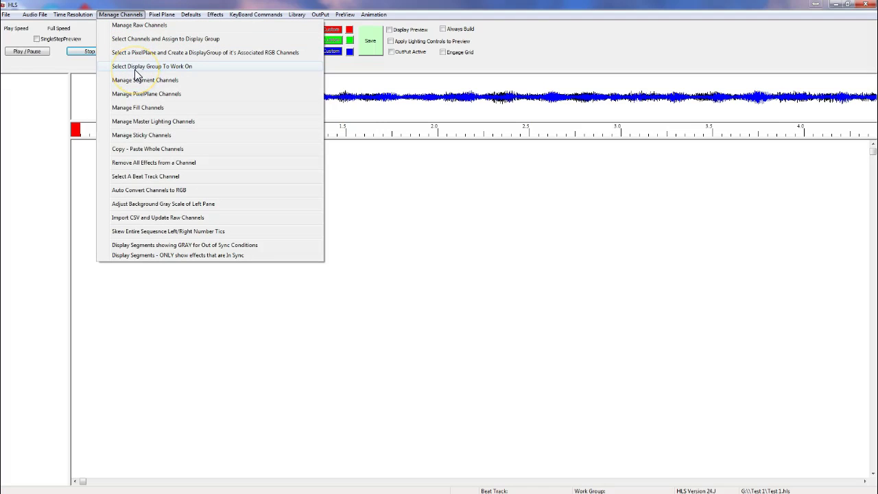
{"action": "left_click", "coordinate": [136, 69]}
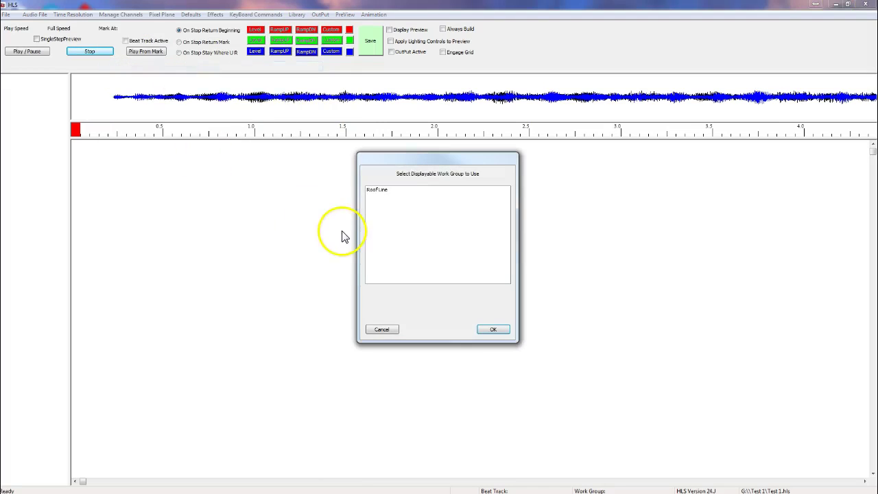
{"action": "left_click", "coordinate": [376, 192]}
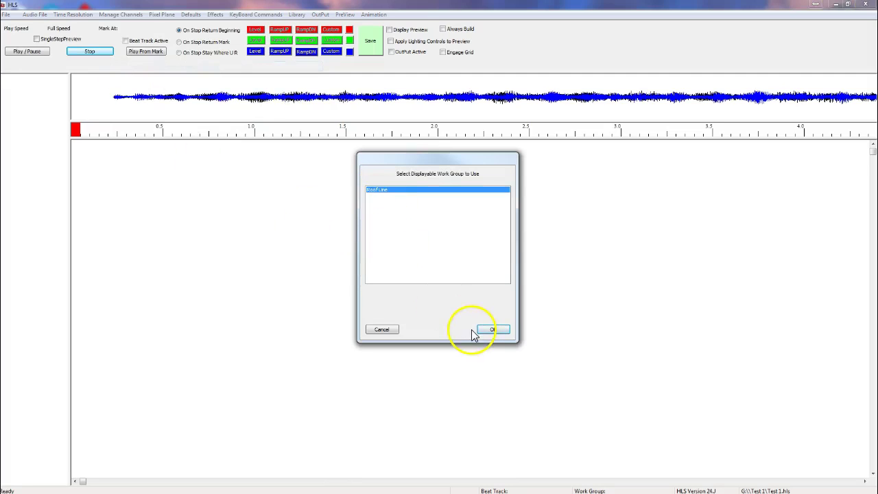
{"action": "left_click", "coordinate": [494, 331]}
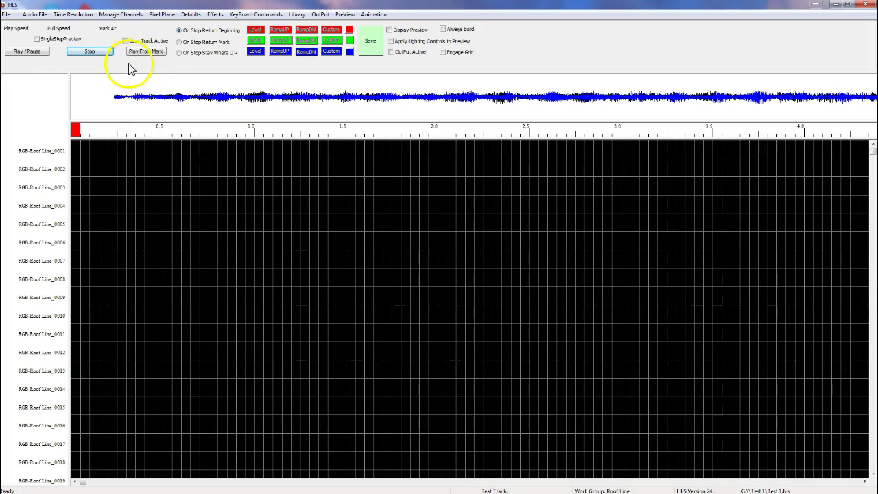
Step: Change the sequence's time resolution display to Fine Grid
{"action": "left_click", "coordinate": [74, 17]}
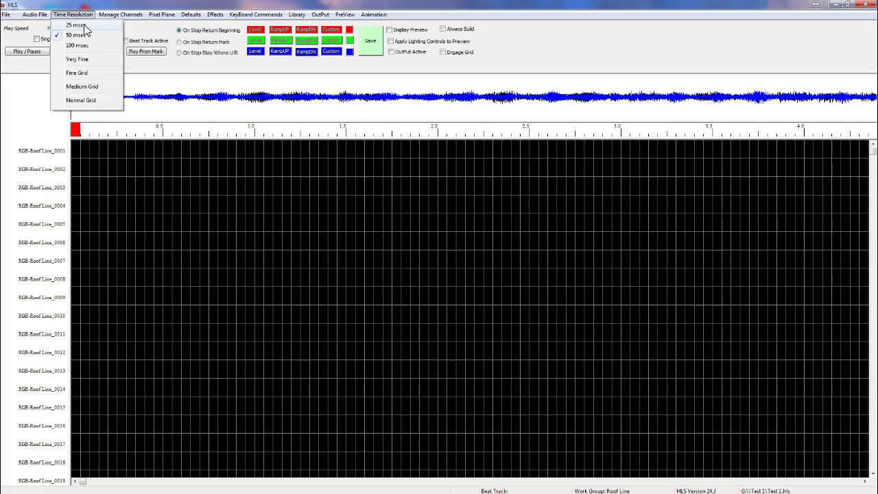
{"action": "left_click", "coordinate": [81, 76]}
{"action": "left_click", "coordinate": [81, 75]}
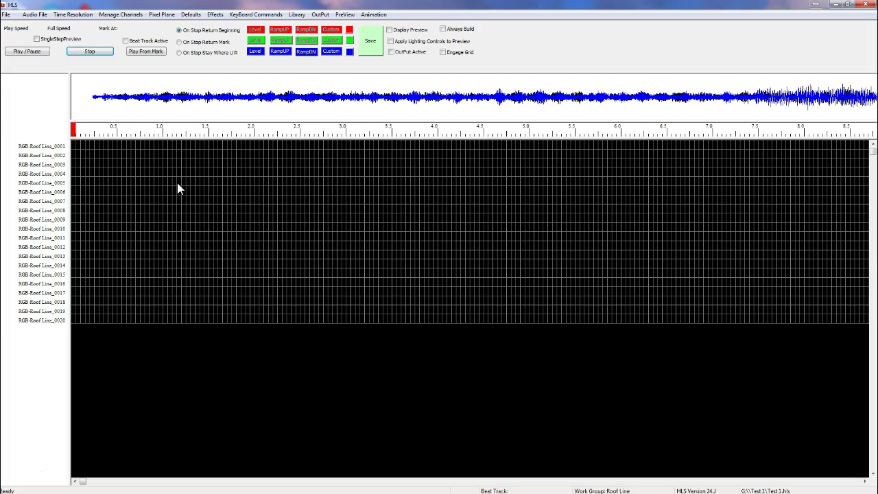
Step: Change the green effect colour to magenta and apply its RampUP effect to all 20 Roof Line channels from 1.0 to 1.5 seconds
{"action": "left_click", "coordinate": [172, 137]}
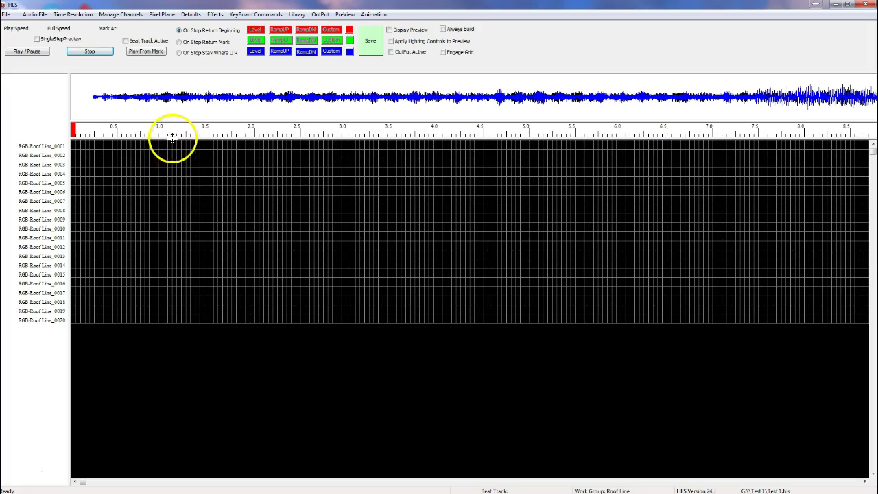
{"action": "left_click", "coordinate": [196, 135]}
{"action": "left_click", "coordinate": [165, 144]}
{"action": "left_click_drag", "start_coordinate": [165, 143], "coordinate": [207, 320]}
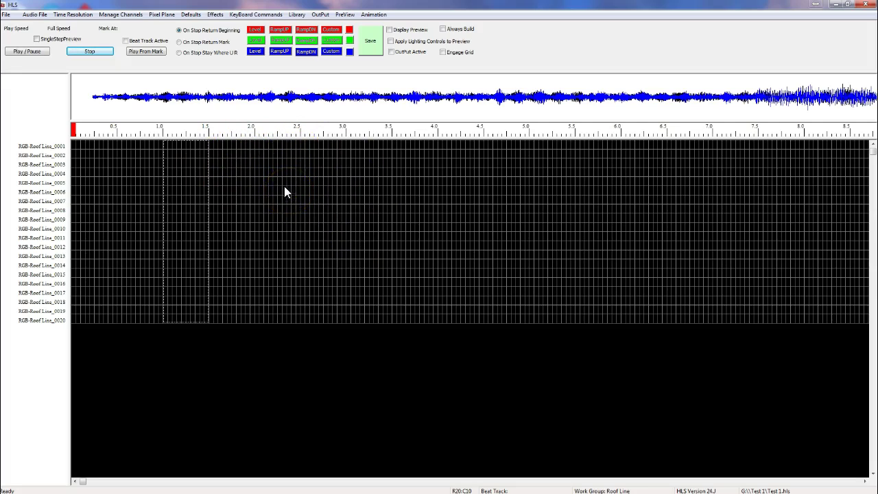
{"action": "left_click", "coordinate": [350, 41]}
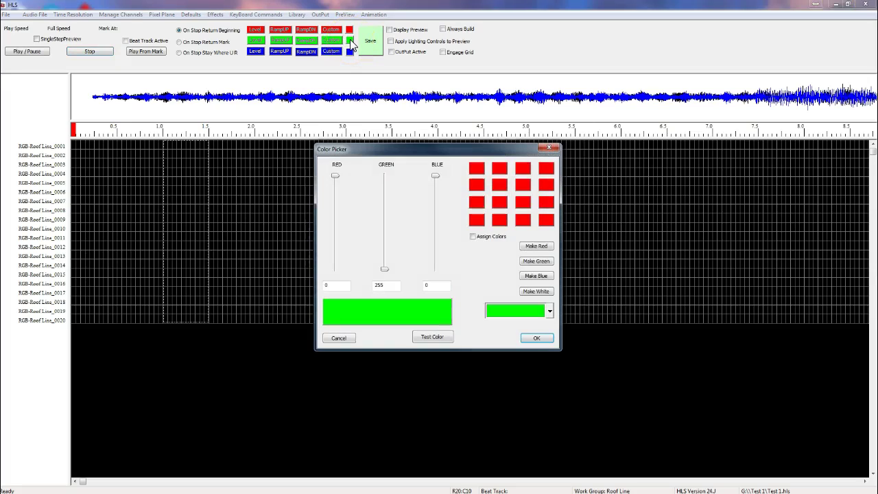
{"action": "left_click", "coordinate": [550, 312]}
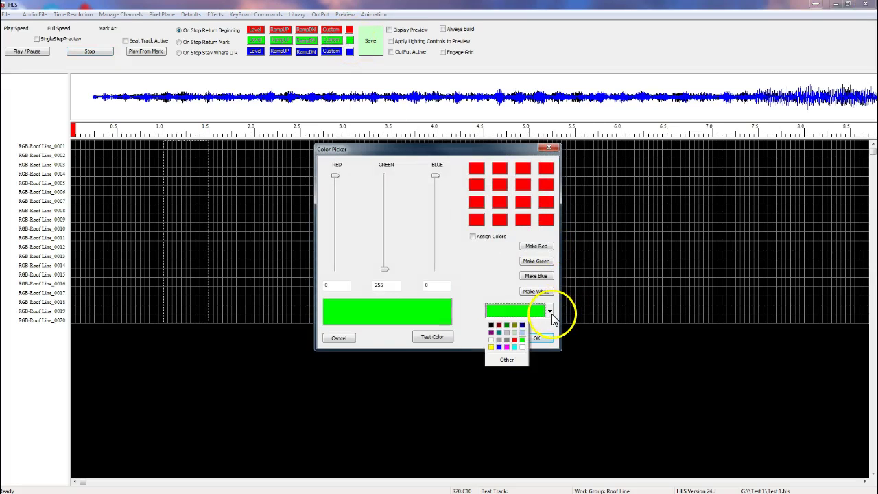
{"action": "left_click", "coordinate": [507, 360]}
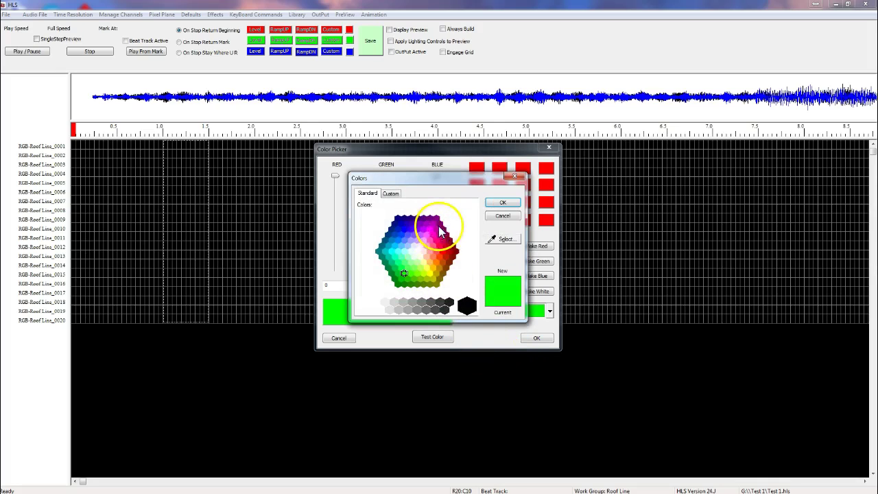
{"action": "left_click", "coordinate": [429, 228]}
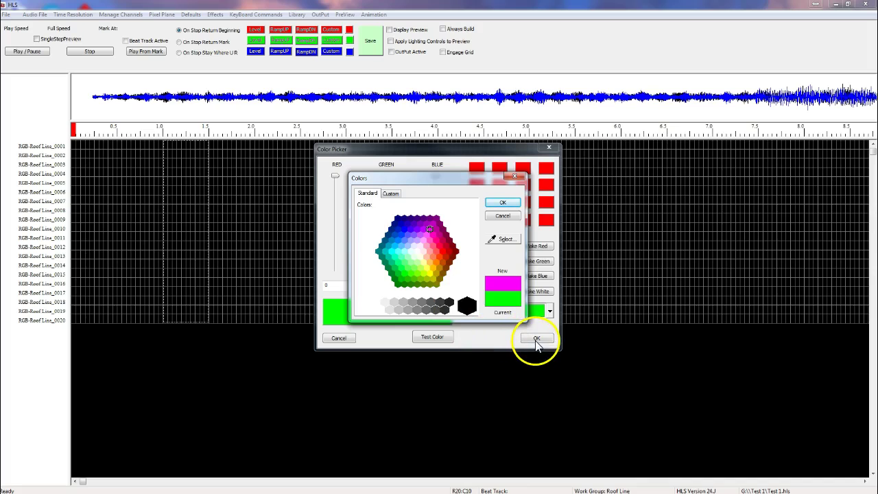
{"action": "left_click", "coordinate": [503, 200]}
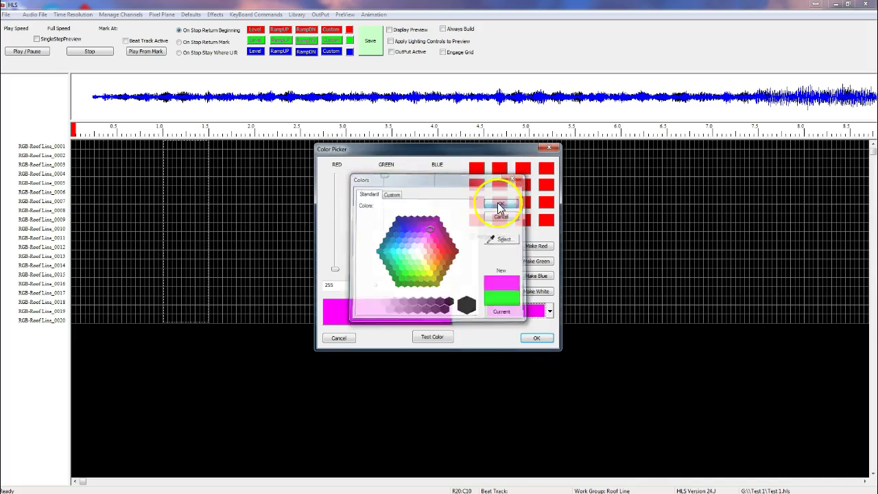
{"action": "left_click", "coordinate": [537, 337]}
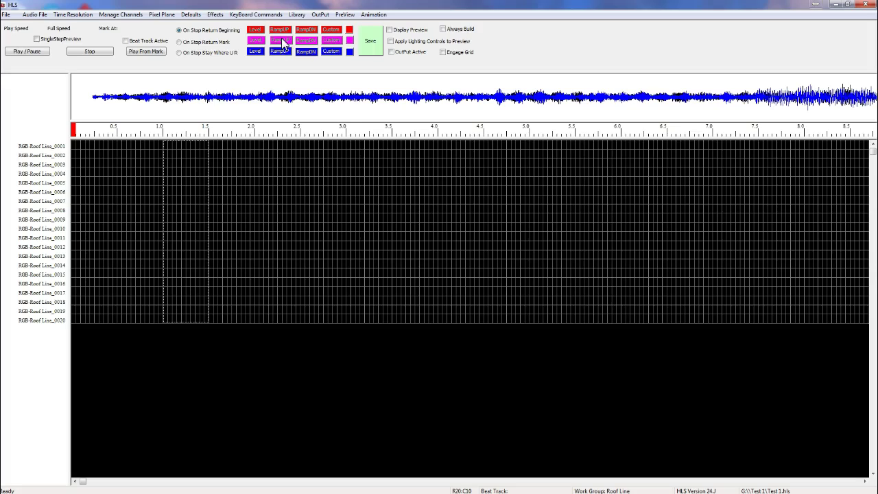
{"action": "left_click", "coordinate": [282, 42]}
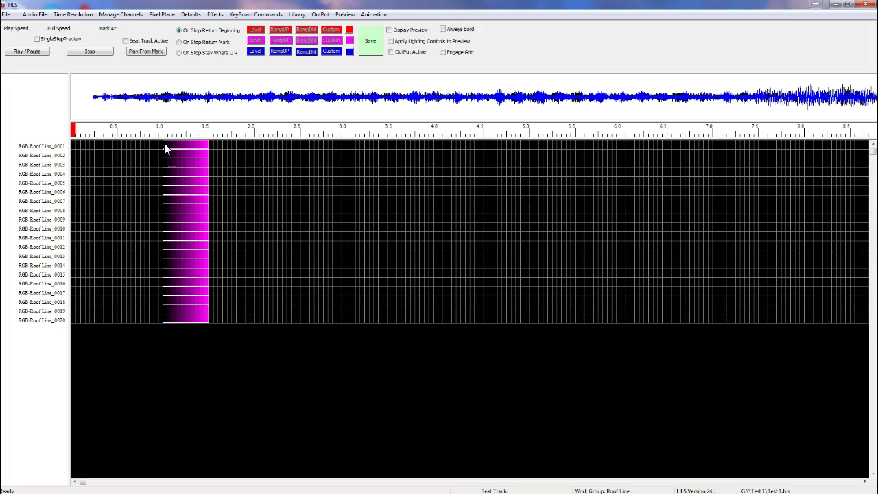
Step: Select the magenta ramp block across all 20 channels from 1.0 to 1.5 seconds and display the HLS ToolBar for it
{"action": "mouse_move", "coordinate": [164, 143]}
{"action": "left_mouse_down"}
{"action": "mouse_move", "coordinate": [94, 142]}
{"action": "mouse_move", "coordinate": [364, 147]}
{"action": "mouse_move", "coordinate": [166, 151]}
{"action": "left_mouse_up"}
{"action": "mouse_move", "coordinate": [209, 150]}
{"action": "left_mouse_down"}
{"action": "mouse_move", "coordinate": [404, 131]}
{"action": "mouse_move", "coordinate": [378, 140]}
{"action": "mouse_move", "coordinate": [547, 146]}
{"action": "mouse_move", "coordinate": [169, 153]}
{"action": "mouse_move", "coordinate": [323, 133]}
{"action": "mouse_move", "coordinate": [208, 152]}
{"action": "left_mouse_up"}
{"action": "left_click_drag", "start_coordinate": [208, 151], "coordinate": [166, 142]}
{"action": "left_click", "coordinate": [166, 144]}
{"action": "left_click_drag", "start_coordinate": [166, 143], "coordinate": [285, 194]}
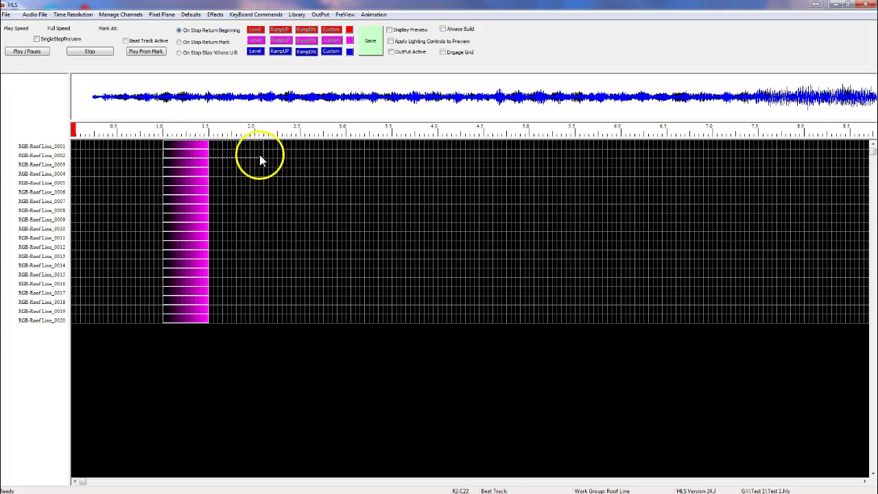
{"action": "left_click_drag", "start_coordinate": [259, 159], "coordinate": [201, 328]}
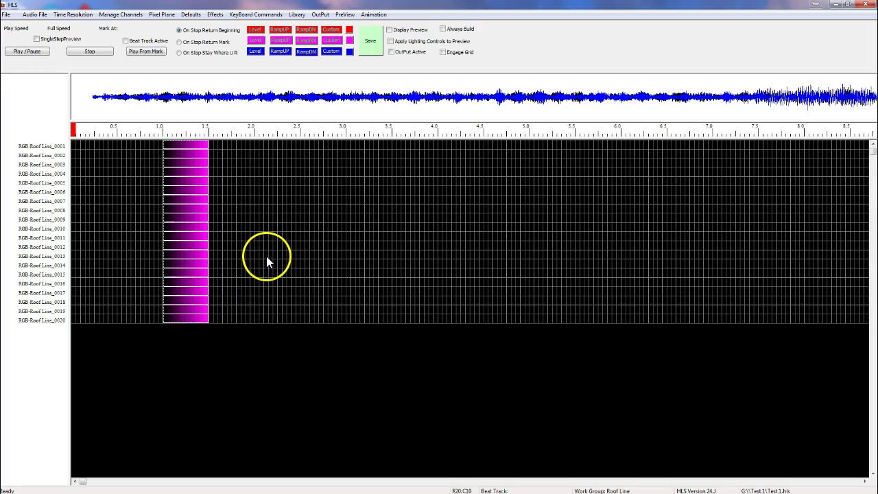
{"action": "right_click", "coordinate": [188, 173]}
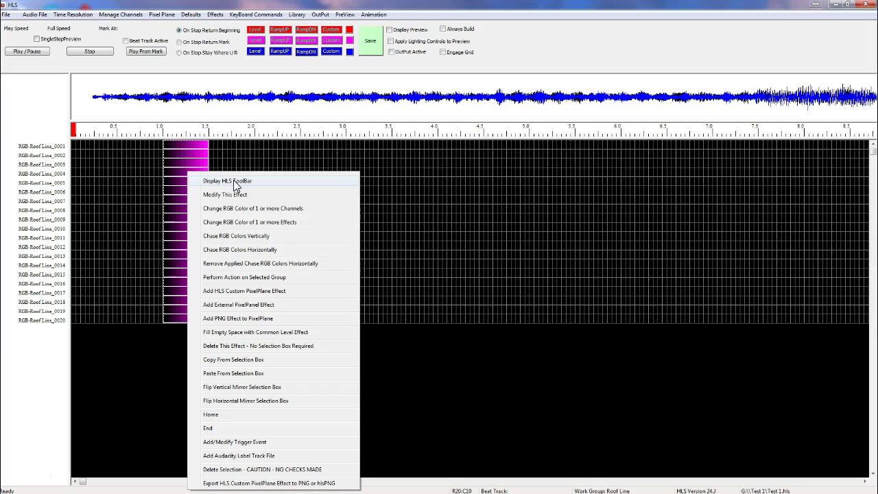
{"action": "left_click", "coordinate": [233, 181]}
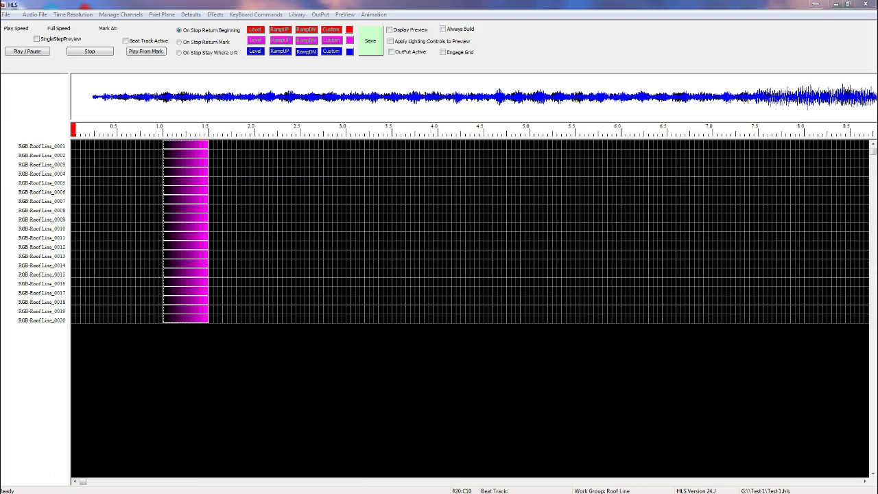
Step: Move the HLS Tool Bar clear of the channel grid, up over the audio waveform area
{"action": "left_click_drag", "start_coordinate": [207, 164], "coordinate": [606, 17]}
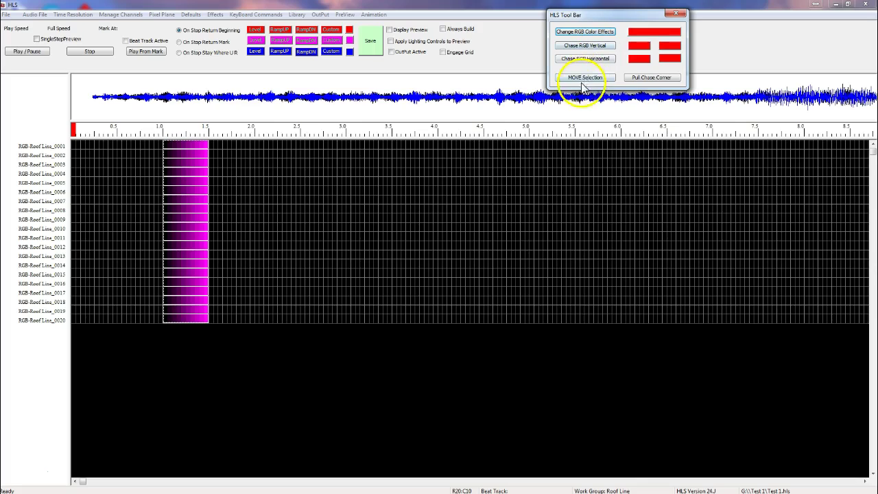
Step: Try Pull Chase Corner on each of the four corners of the selected magenta ramp block
{"action": "left_click", "coordinate": [641, 81]}
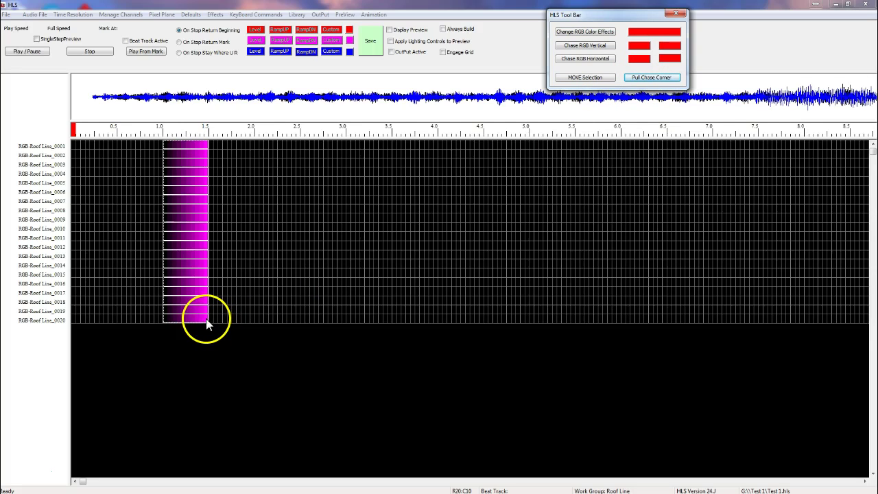
{"action": "left_click_drag", "start_coordinate": [206, 318], "coordinate": [166, 323]}
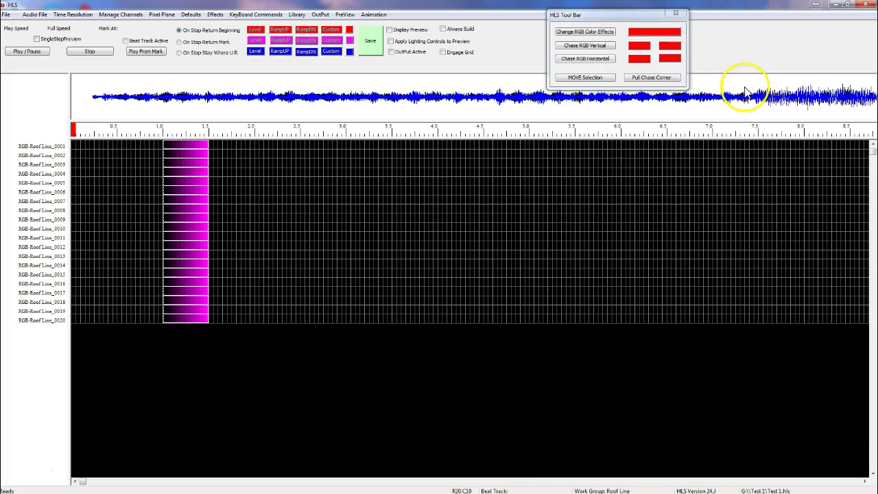
{"action": "left_click", "coordinate": [658, 78]}
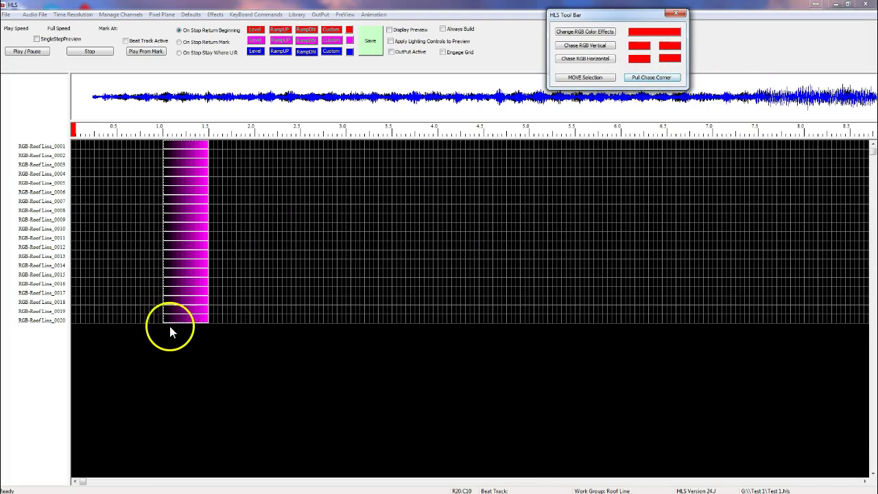
{"action": "mouse_move", "coordinate": [165, 317]}
{"action": "left_mouse_down"}
{"action": "mouse_move", "coordinate": [102, 310]}
{"action": "mouse_move", "coordinate": [165, 313]}
{"action": "left_mouse_up"}
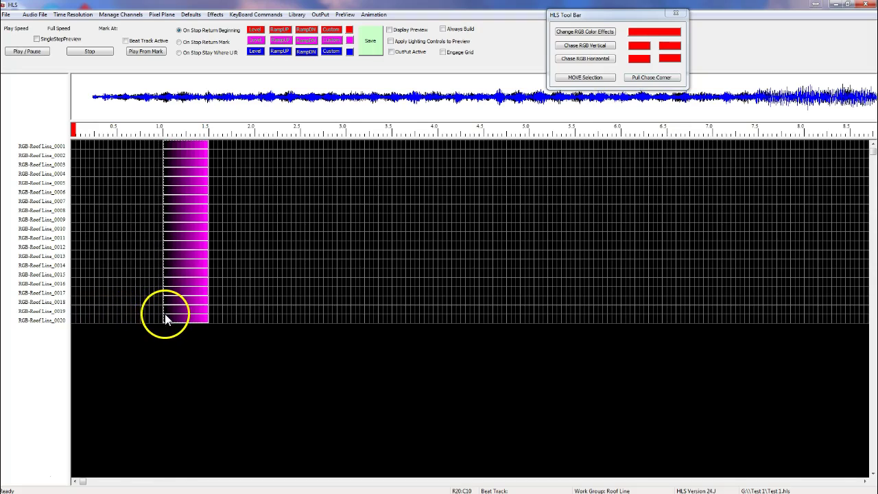
{"action": "left_click", "coordinate": [638, 78]}
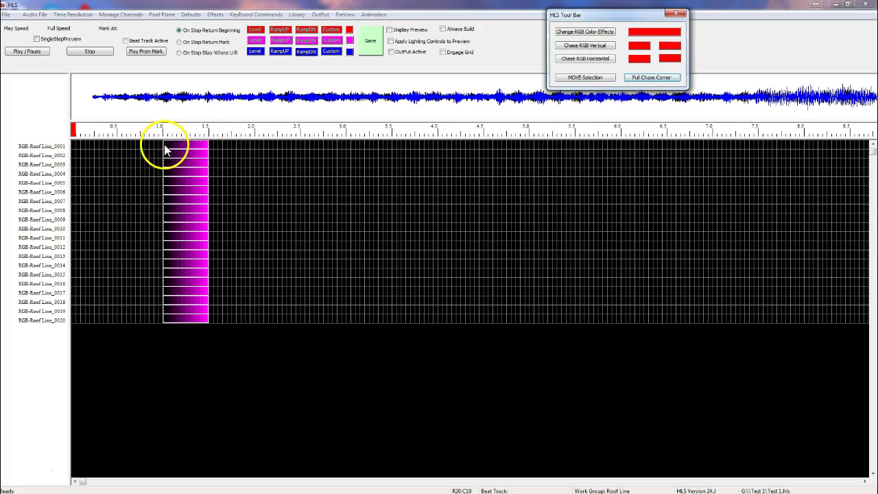
{"action": "mouse_move", "coordinate": [164, 144]}
{"action": "left_mouse_down"}
{"action": "mouse_move", "coordinate": [112, 143]}
{"action": "mouse_move", "coordinate": [169, 149]}
{"action": "left_mouse_up"}
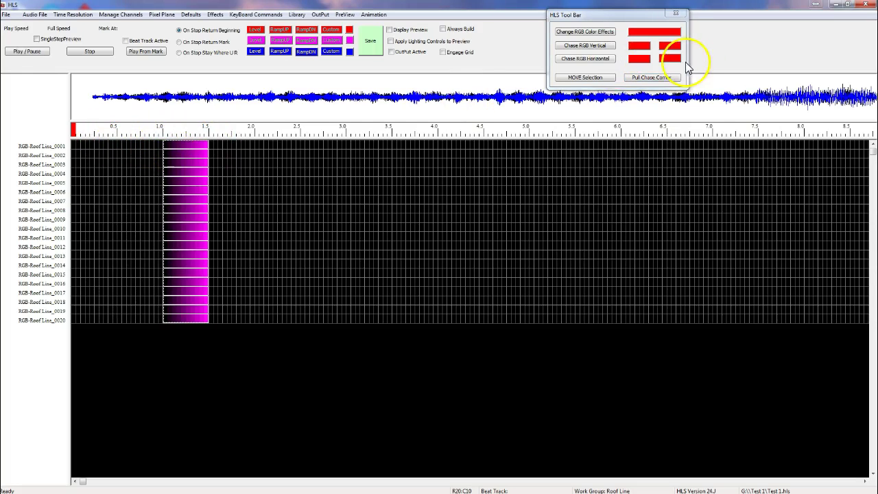
{"action": "left_click", "coordinate": [667, 79]}
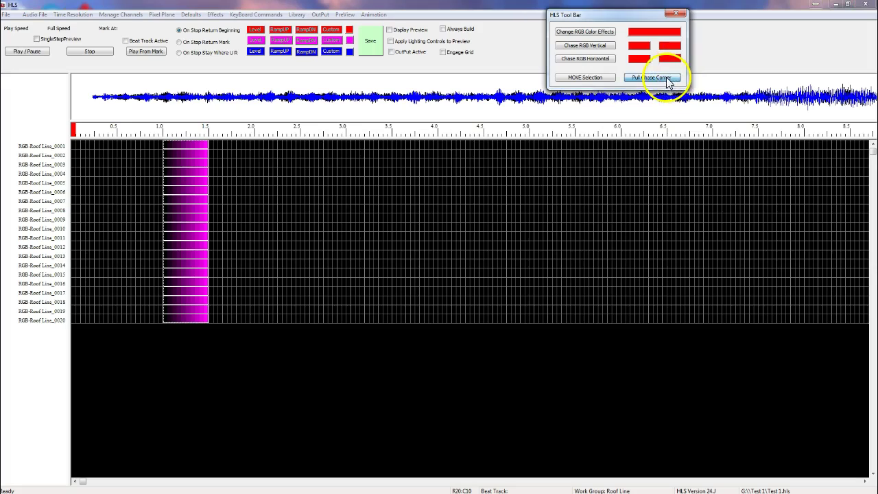
{"action": "left_click", "coordinate": [208, 150]}
{"action": "mouse_move", "coordinate": [209, 150]}
{"action": "left_mouse_down"}
{"action": "mouse_move", "coordinate": [286, 137]}
{"action": "mouse_move", "coordinate": [206, 145]}
{"action": "left_mouse_up"}
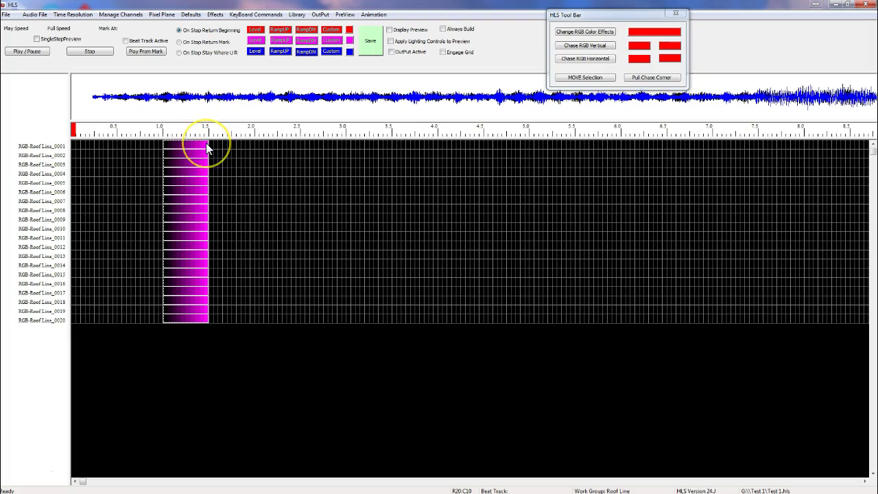
Step: Pull the magenta block's lower-right chase corner out to about 2.45 seconds, staggering the ramps across all 20 channels
{"action": "left_click", "coordinate": [641, 79]}
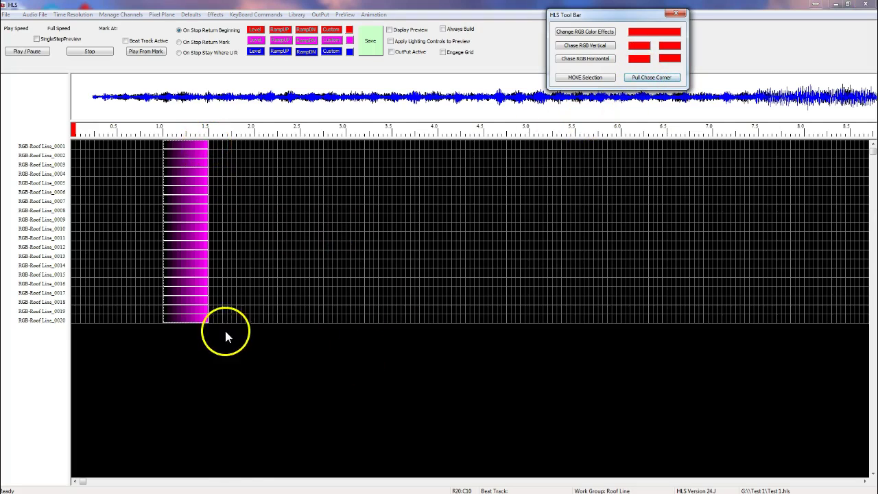
{"action": "left_click_drag", "start_coordinate": [205, 317], "coordinate": [295, 305]}
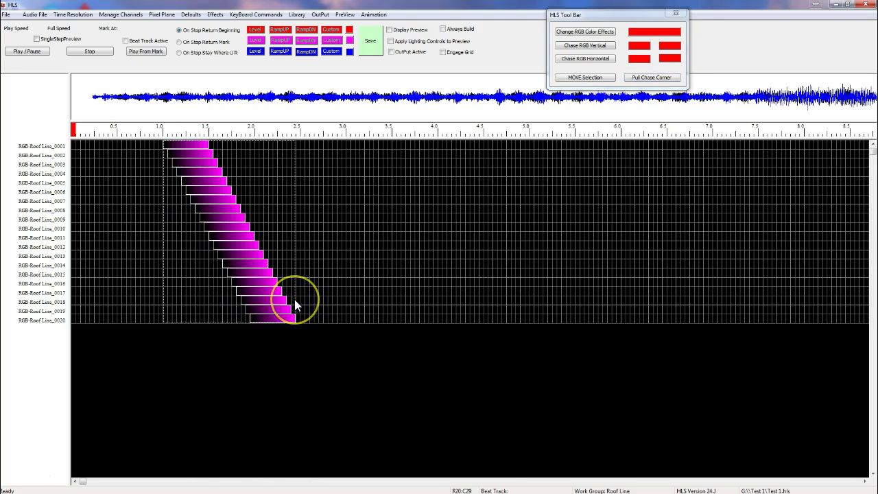
Step: Copy the staggered magenta chase and paste it across all 20 channels starting at about 2.65 seconds
{"action": "left_click", "coordinate": [496, 260]}
{"action": "left_click_drag", "start_coordinate": [346, 233], "coordinate": [317, 145]}
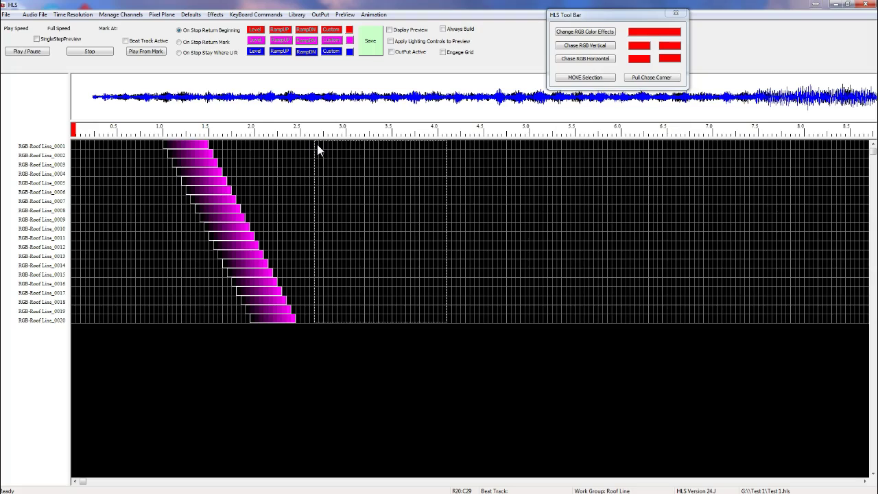
{"action": "key", "text": "ctrl+v"}
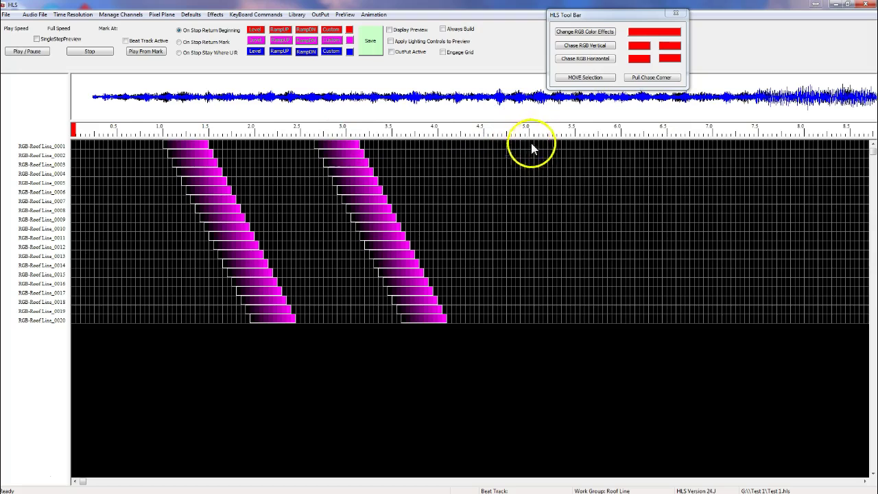
Step: Paste two more copies of the magenta chase, starting at about 4.4 and 6.25 seconds on all 20 channels
{"action": "key", "text": "ctrl+v"}
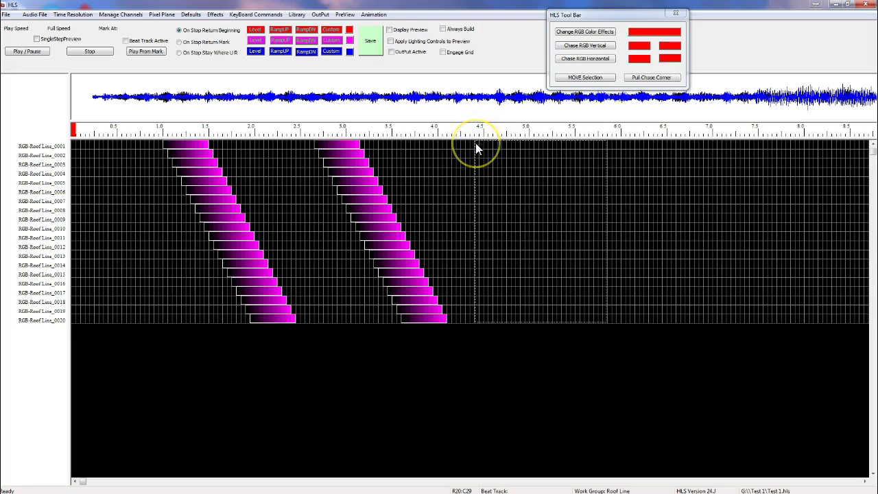
{"action": "left_click", "coordinate": [476, 143]}
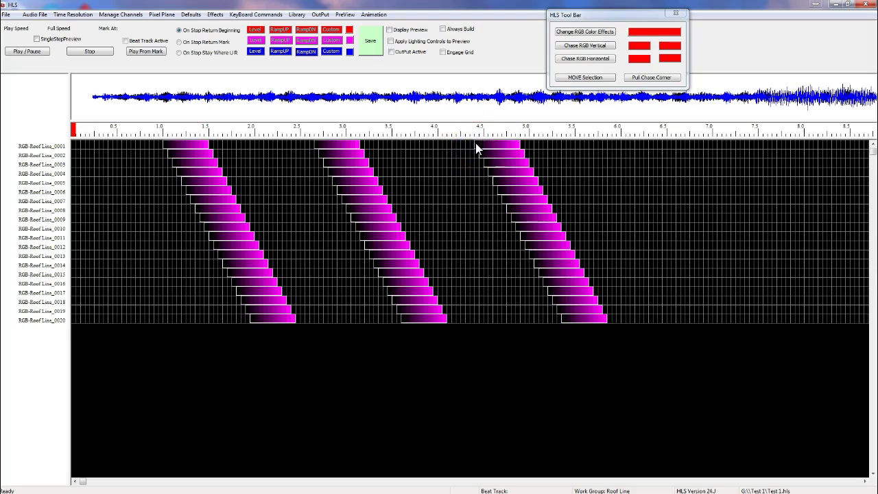
{"action": "left_click", "coordinate": [647, 145]}
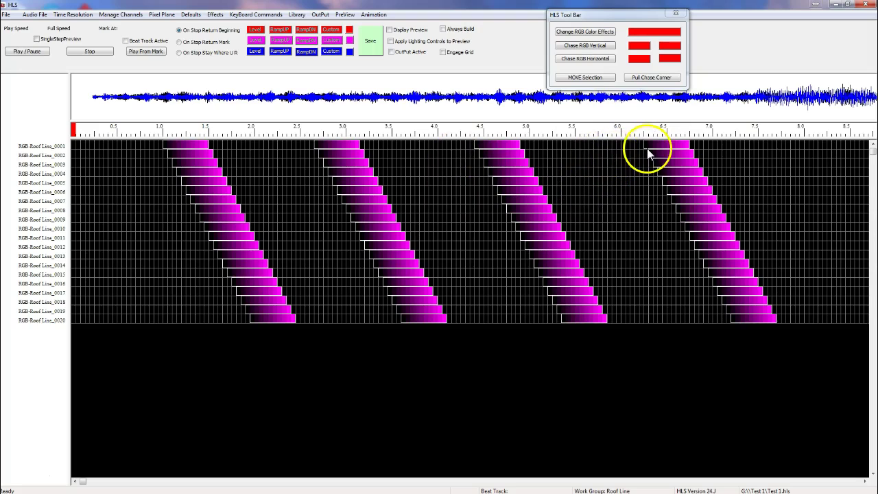
{"action": "left_click", "coordinate": [796, 145]}
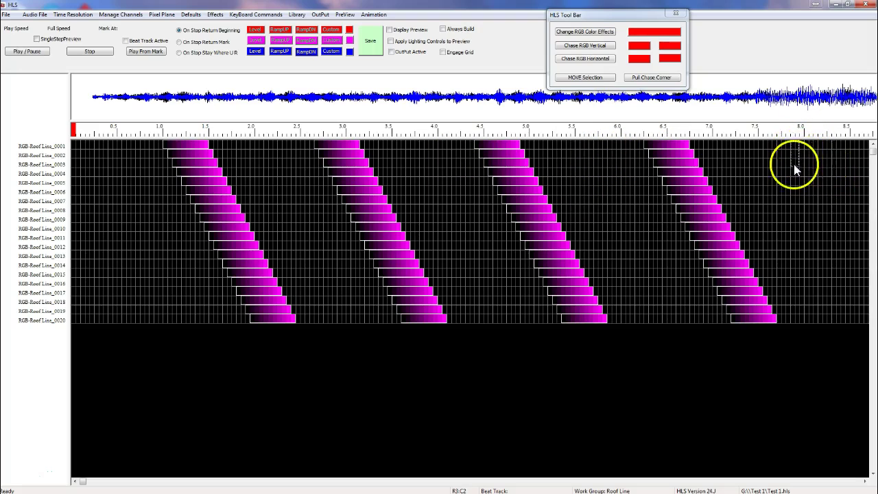
{"action": "left_click_drag", "start_coordinate": [808, 154], "coordinate": [766, 198]}
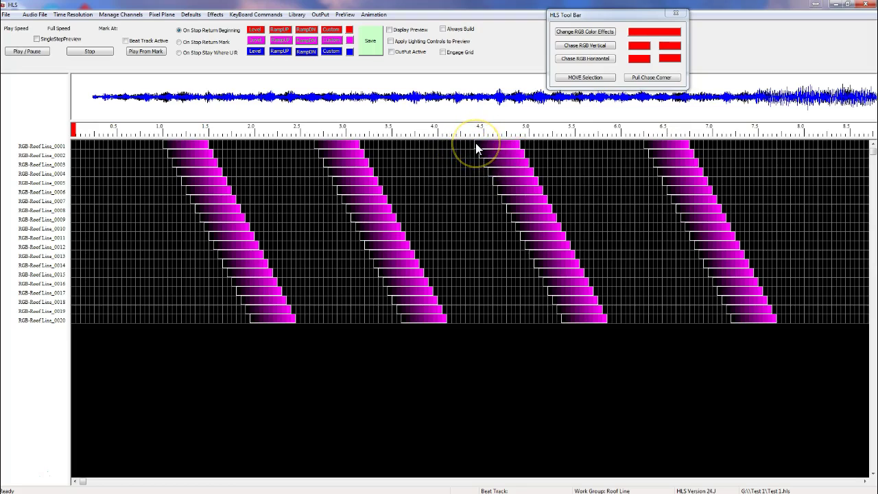
Step: Delete the last two pasted chases between about 4.4 and 7.7 seconds
{"action": "left_click_drag", "start_coordinate": [477, 147], "coordinate": [776, 318]}
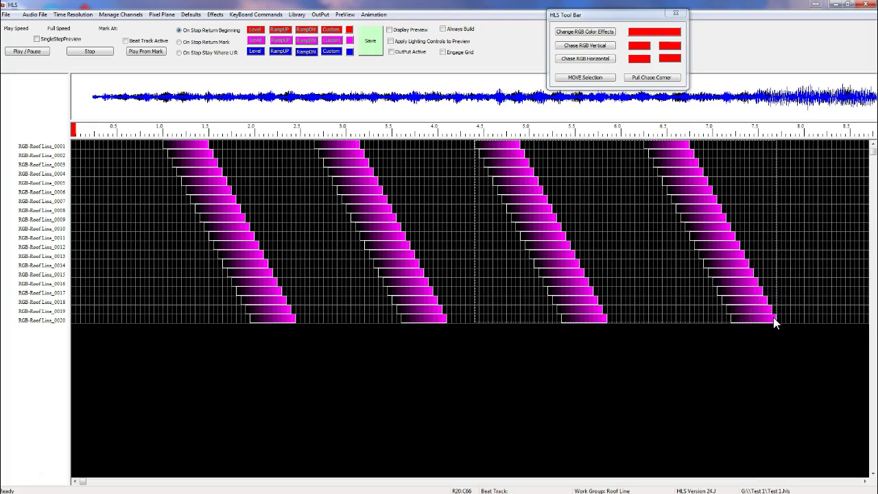
{"action": "key", "text": "Delete"}
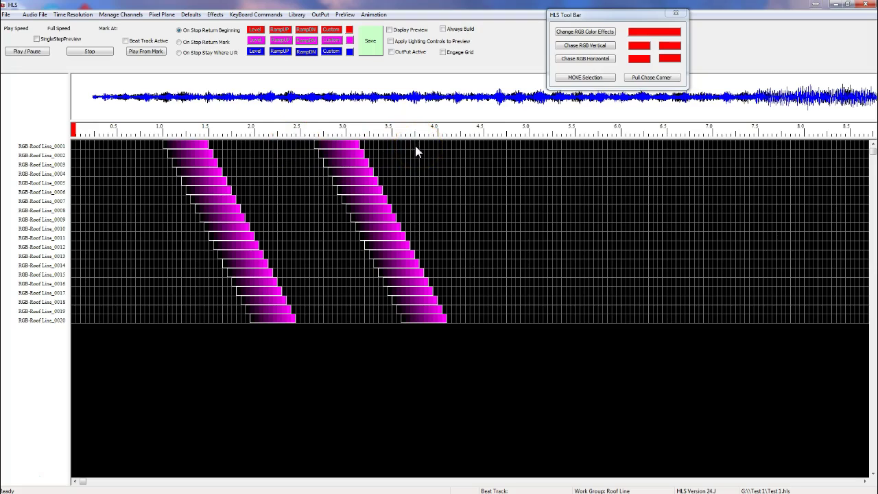
Step: Select the second magenta chase and use MOVE Selection to shift its start to about 6.3 seconds
{"action": "left_click", "coordinate": [321, 143]}
{"action": "left_click", "coordinate": [316, 144]}
{"action": "left_click_drag", "start_coordinate": [393, 271], "coordinate": [445, 322]}
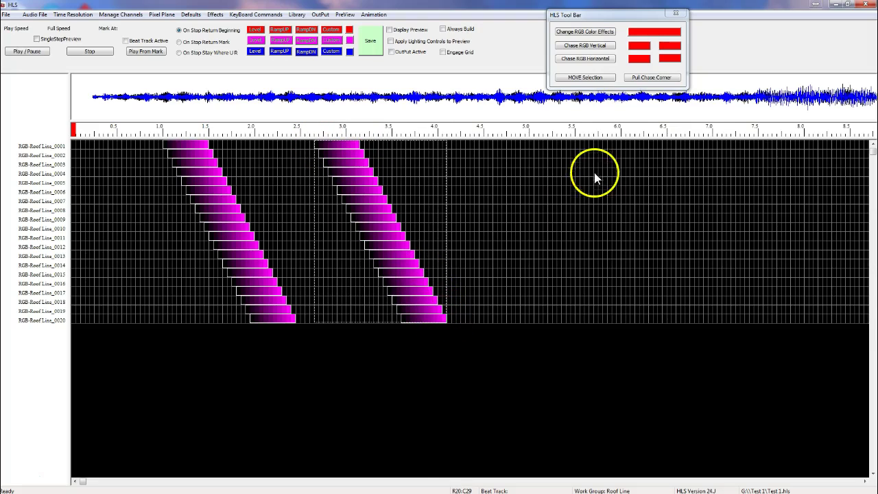
{"action": "left_click", "coordinate": [580, 78]}
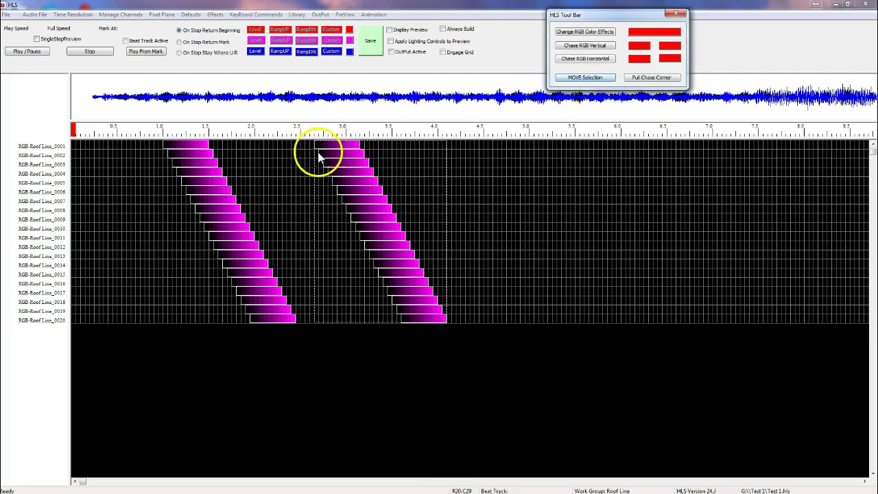
{"action": "left_click_drag", "start_coordinate": [313, 147], "coordinate": [651, 151]}
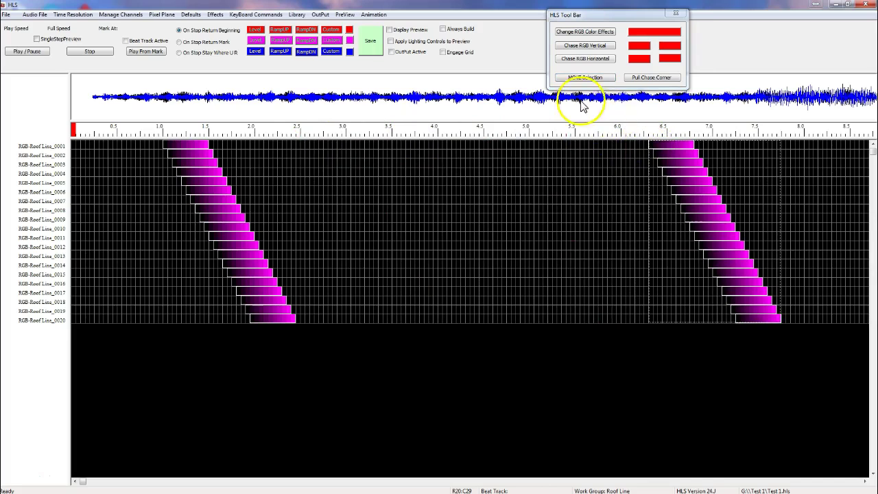
{"action": "left_click", "coordinate": [463, 158]}
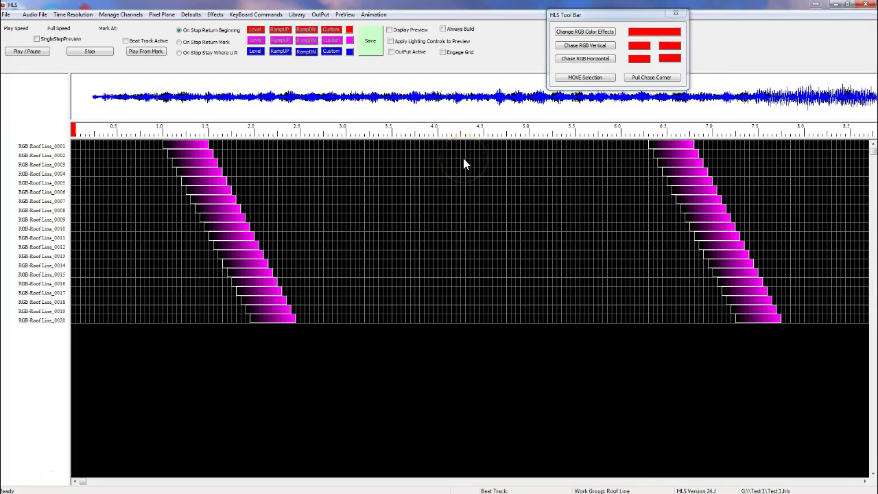
Step: Select the first chase from 1.0 to about 2.85 seconds and perform the group action Fill to Right Side Selection Box
{"action": "left_click_drag", "start_coordinate": [184, 155], "coordinate": [164, 150]}
{"action": "left_click_drag", "start_coordinate": [165, 143], "coordinate": [331, 321]}
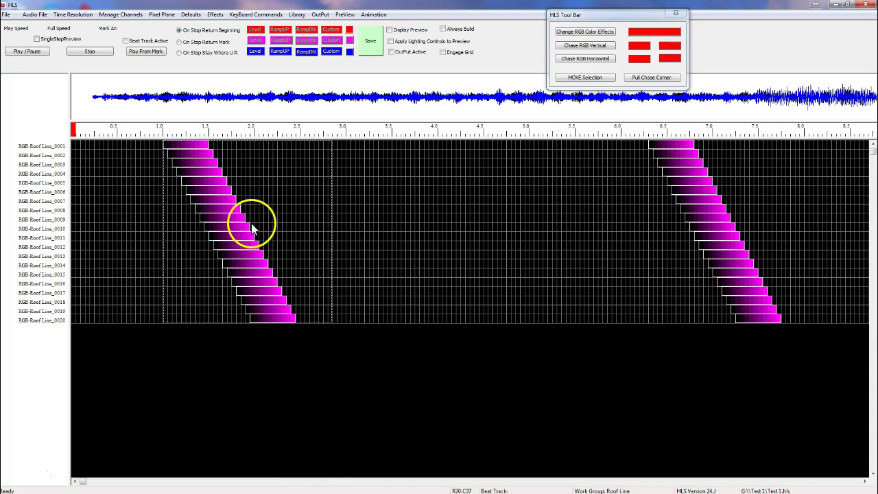
{"action": "right_click", "coordinate": [236, 199]}
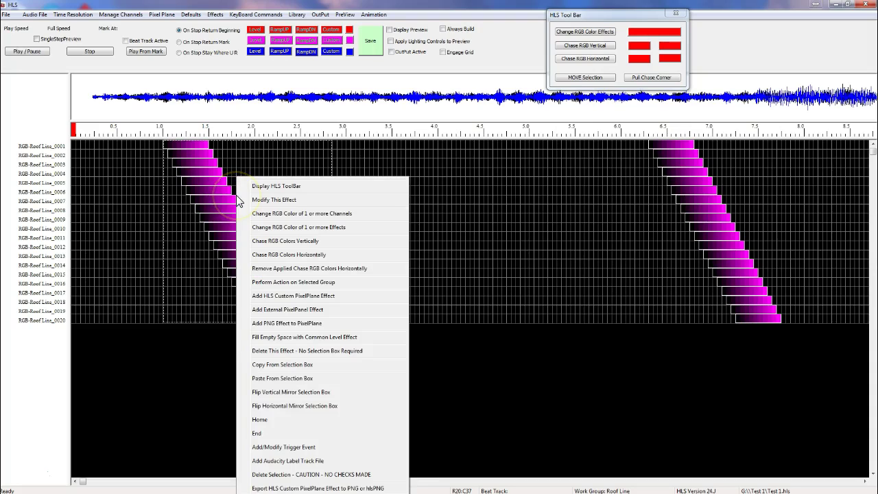
{"action": "left_click", "coordinate": [278, 284]}
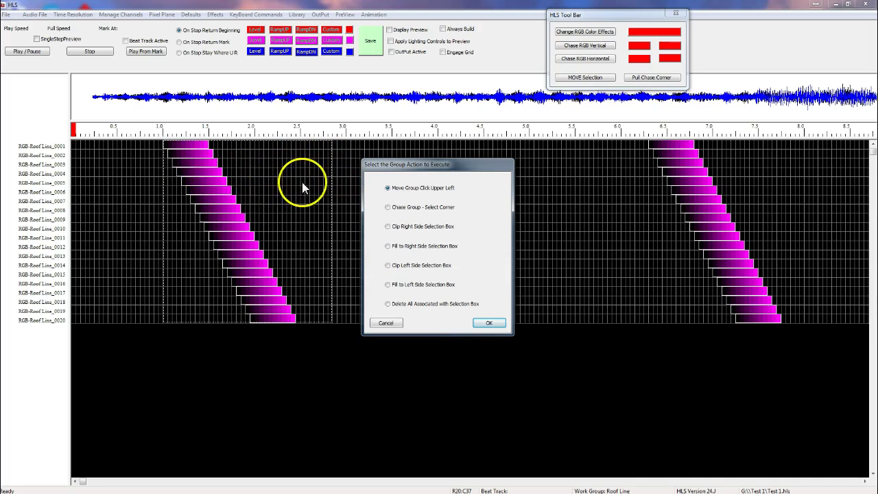
{"action": "left_click", "coordinate": [388, 246]}
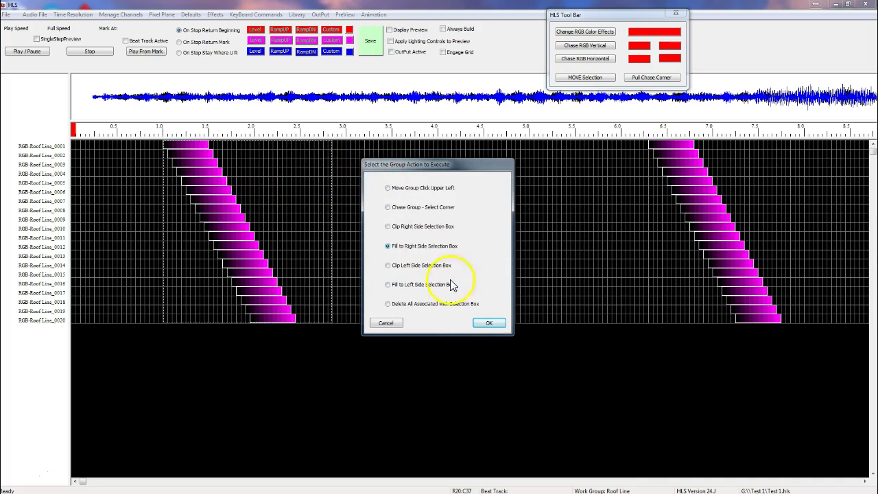
{"action": "left_click", "coordinate": [489, 325]}
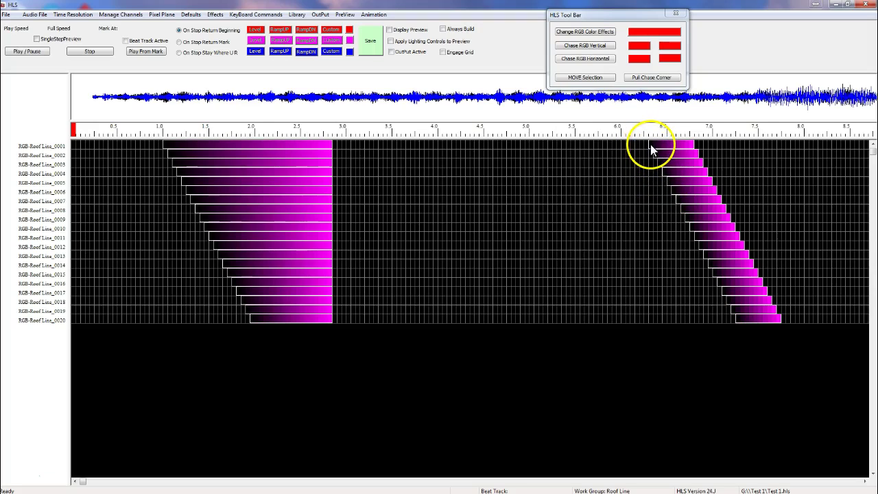
Step: Move the second chase so it starts at about 3.15 seconds and apply Flip Horizontal Mirror to it
{"action": "left_click_drag", "start_coordinate": [651, 144], "coordinate": [777, 319]}
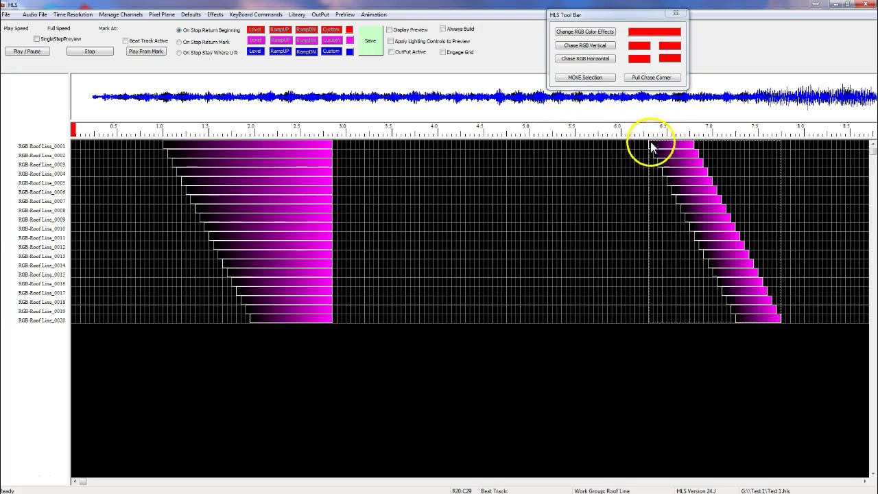
{"action": "left_click", "coordinate": [576, 78]}
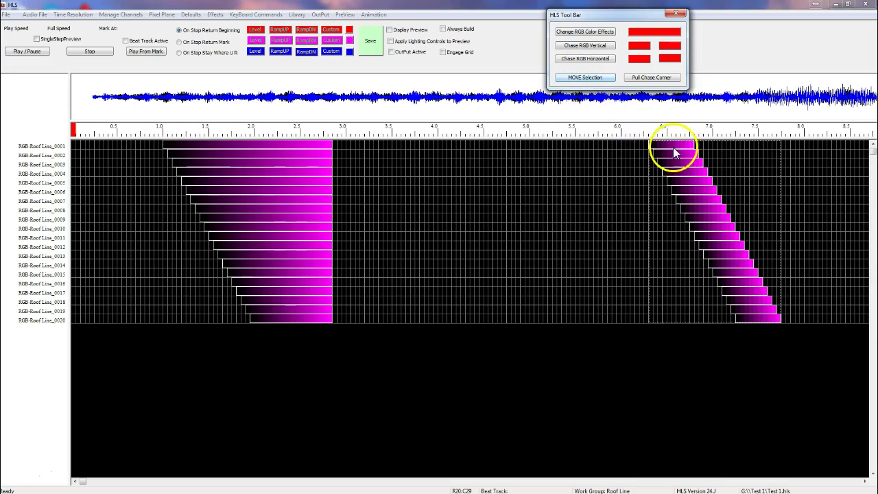
{"action": "left_click_drag", "start_coordinate": [652, 142], "coordinate": [362, 150]}
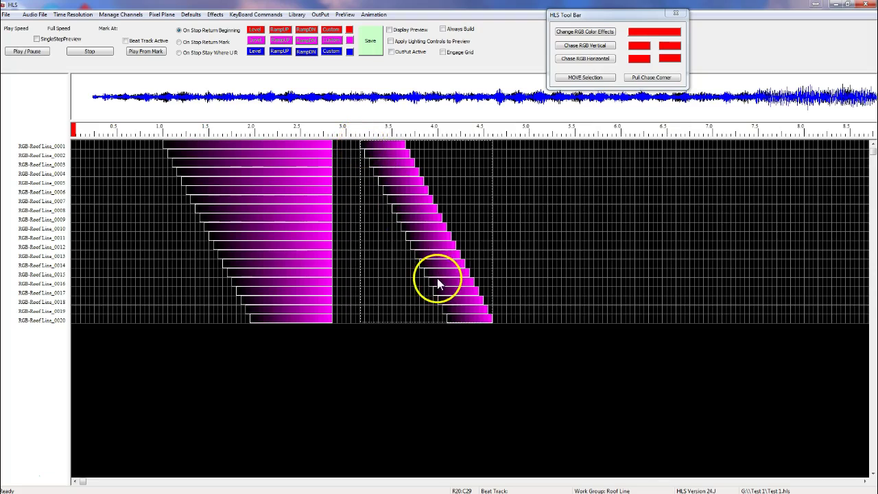
{"action": "right_click", "coordinate": [382, 220]}
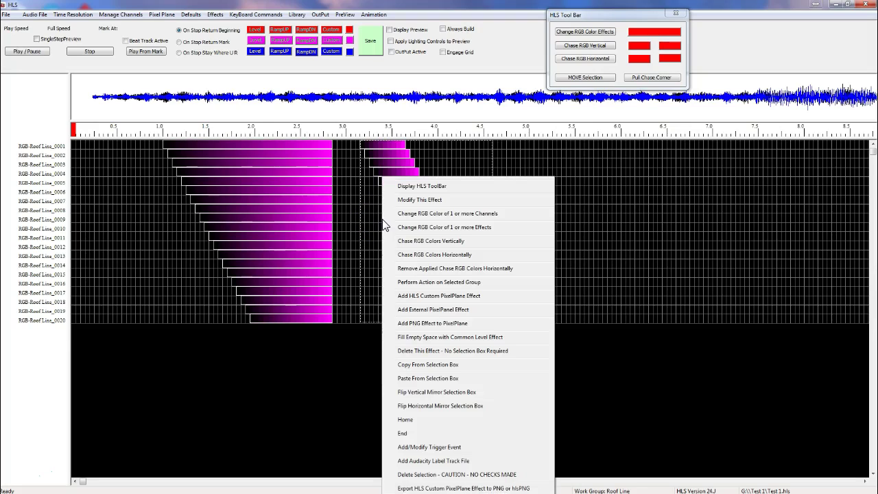
{"action": "left_click", "coordinate": [445, 407]}
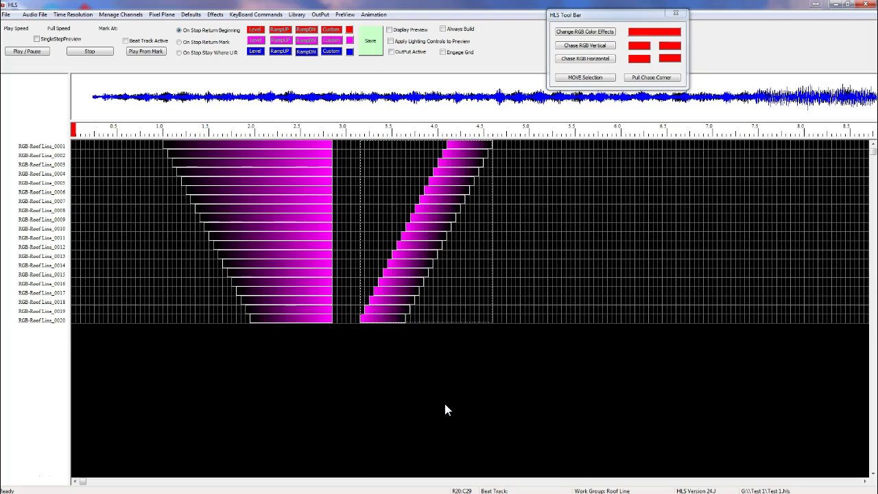
Step: Select all channels from about 2.85 to 4.6 seconds and perform the group action Fill to Left Side Selection Box
{"action": "mouse_move", "coordinate": [375, 325]}
{"action": "left_mouse_down"}
{"action": "mouse_move", "coordinate": [289, 315]}
{"action": "mouse_move", "coordinate": [284, 298]}
{"action": "mouse_move", "coordinate": [421, 295]}
{"action": "left_mouse_up"}
{"action": "left_click_drag", "start_coordinate": [420, 291], "coordinate": [488, 323]}
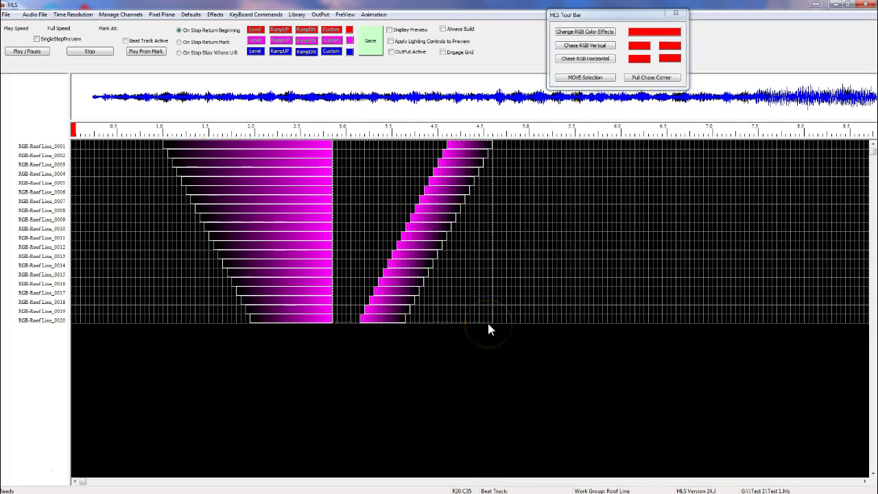
{"action": "right_click", "coordinate": [380, 203]}
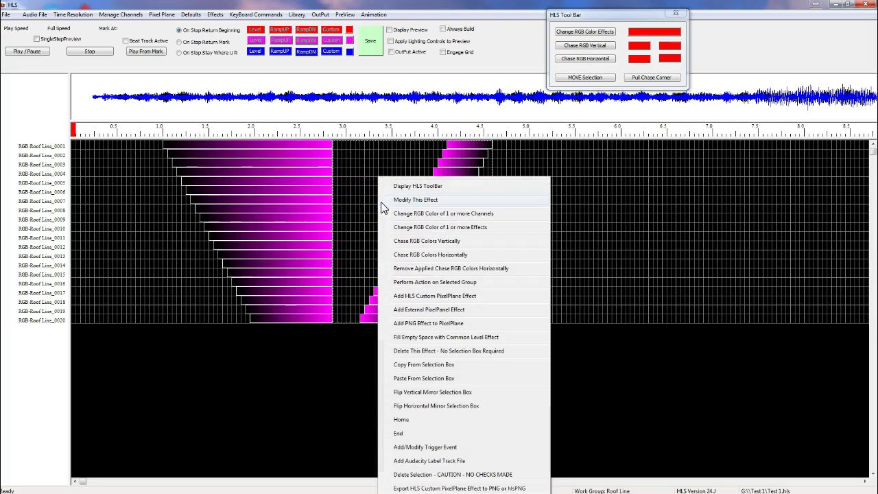
{"action": "left_click", "coordinate": [424, 282]}
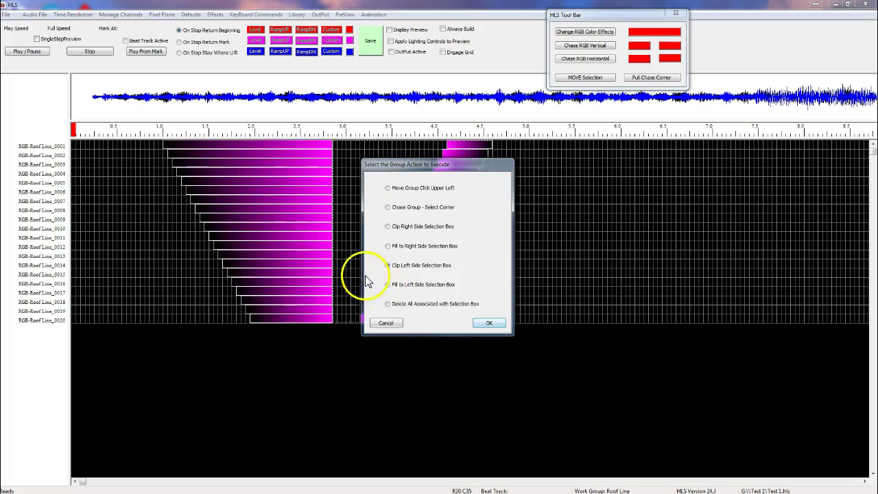
{"action": "left_click", "coordinate": [388, 285]}
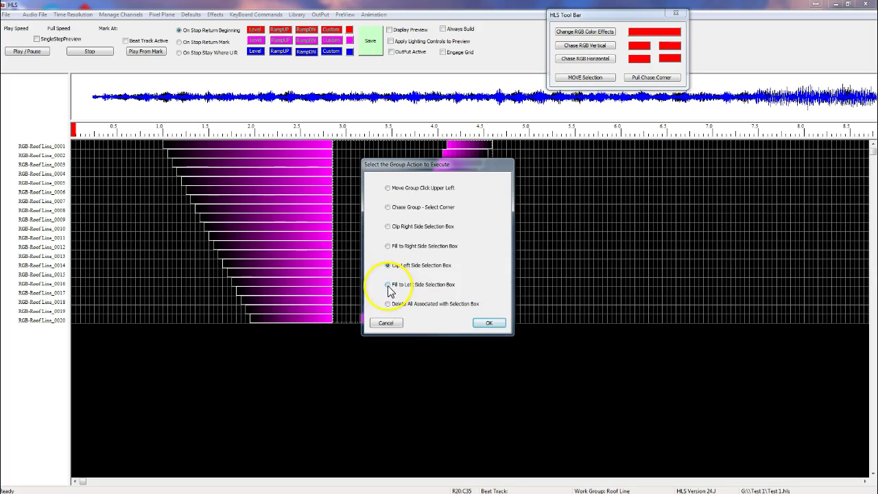
{"action": "left_click", "coordinate": [484, 326]}
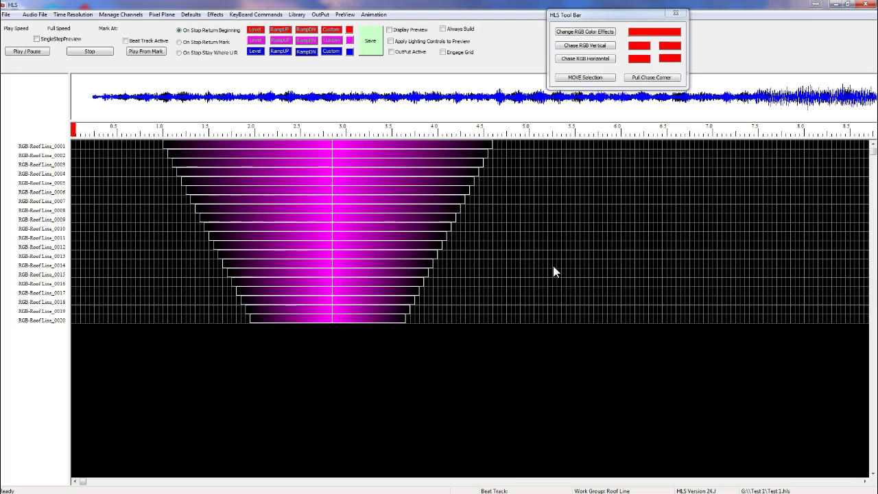
Step: Select the fading half of the effect from about 2.85 to 4.6 seconds on all channels and apply Flip Vertical Mirror
{"action": "left_click", "coordinate": [364, 176]}
{"action": "left_click", "coordinate": [327, 146]}
{"action": "left_click_drag", "start_coordinate": [327, 146], "coordinate": [487, 319]}
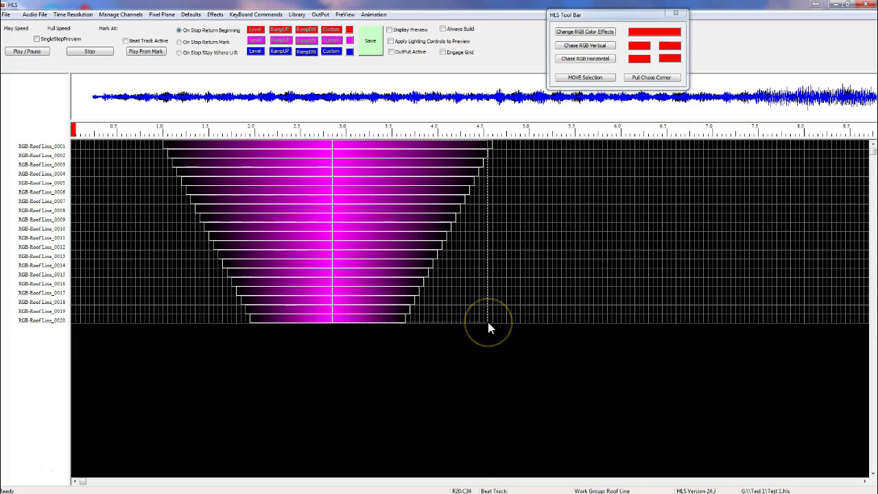
{"action": "left_click_drag", "start_coordinate": [488, 322], "coordinate": [492, 322]}
{"action": "left_click", "coordinate": [491, 321]}
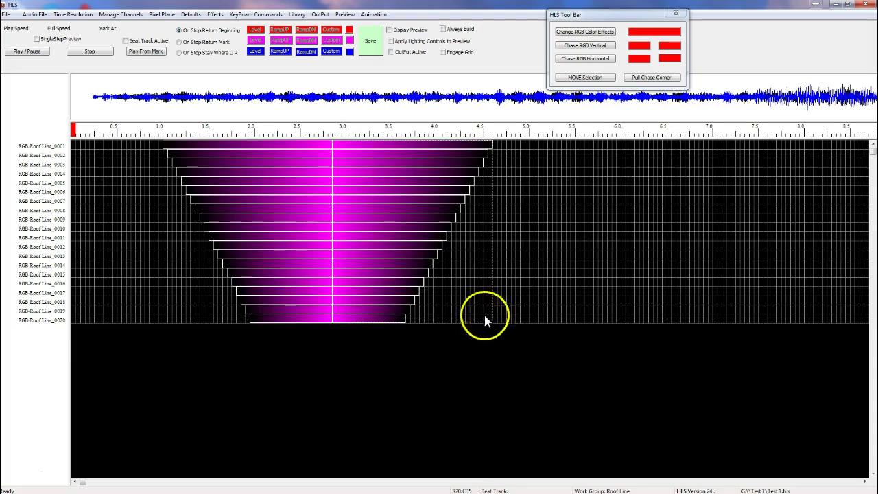
{"action": "right_click", "coordinate": [401, 210]}
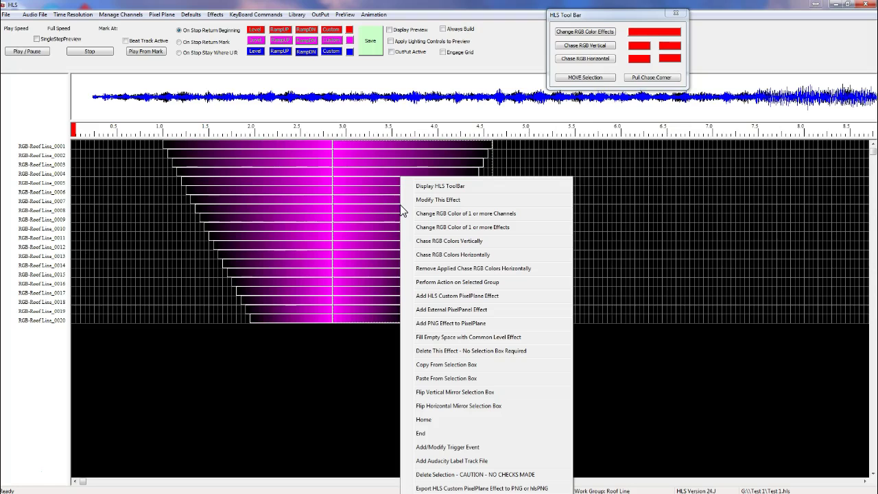
{"action": "left_click", "coordinate": [451, 392]}
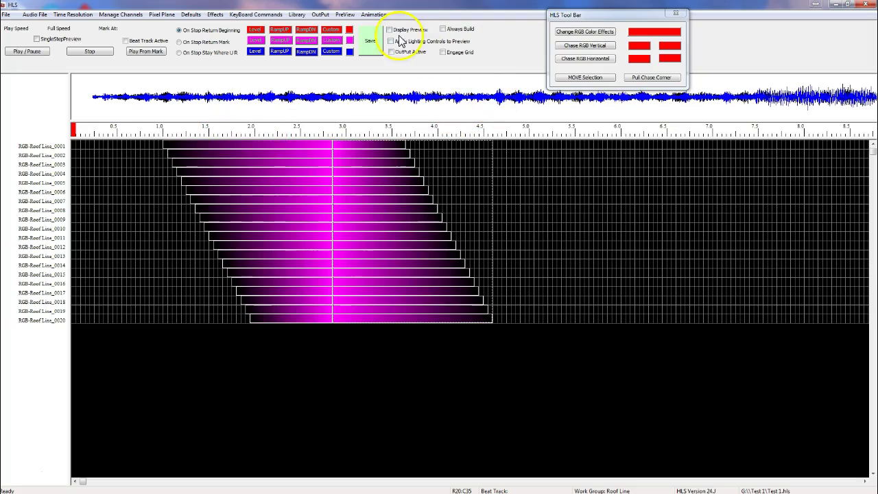
Step: Enable the Always Build and Engage Grid options
{"action": "left_click", "coordinate": [444, 30]}
{"action": "left_click", "coordinate": [444, 53]}
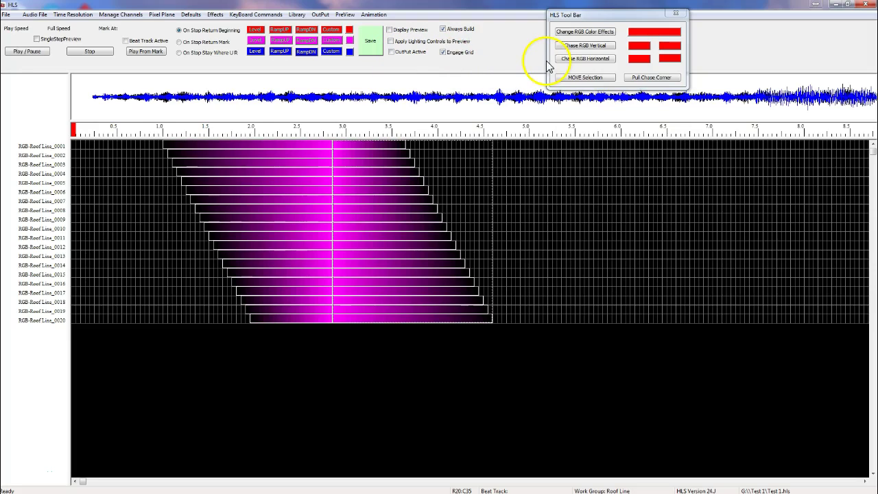
{"action": "left_click", "coordinate": [575, 58]}
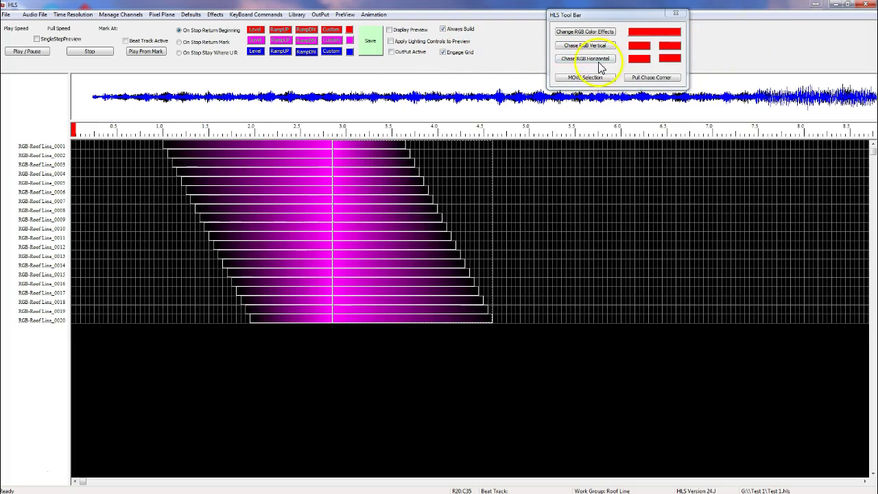